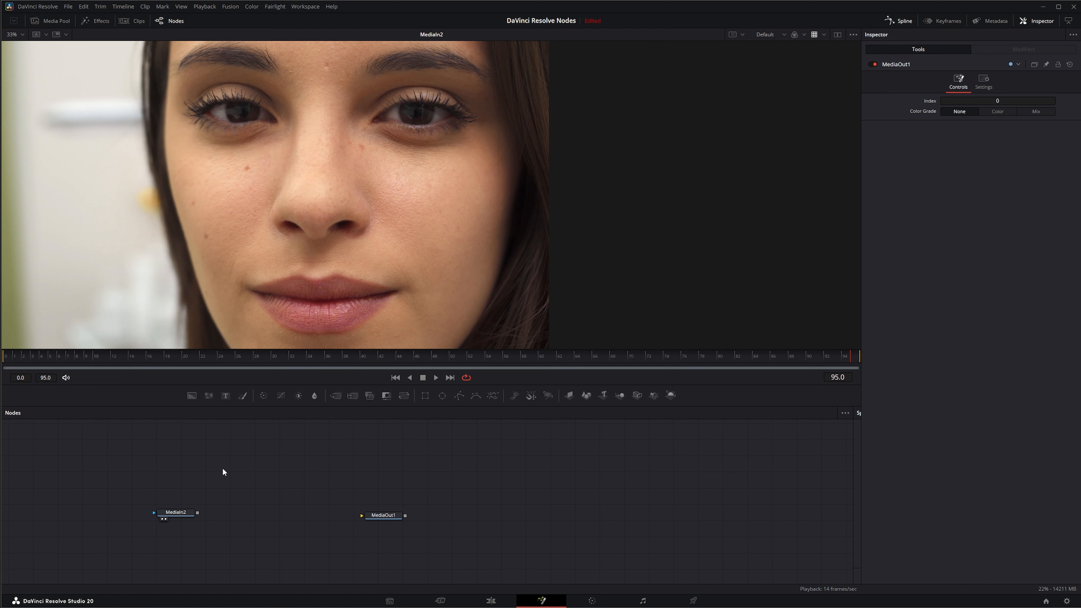
drag(122, 457, 455, 553)
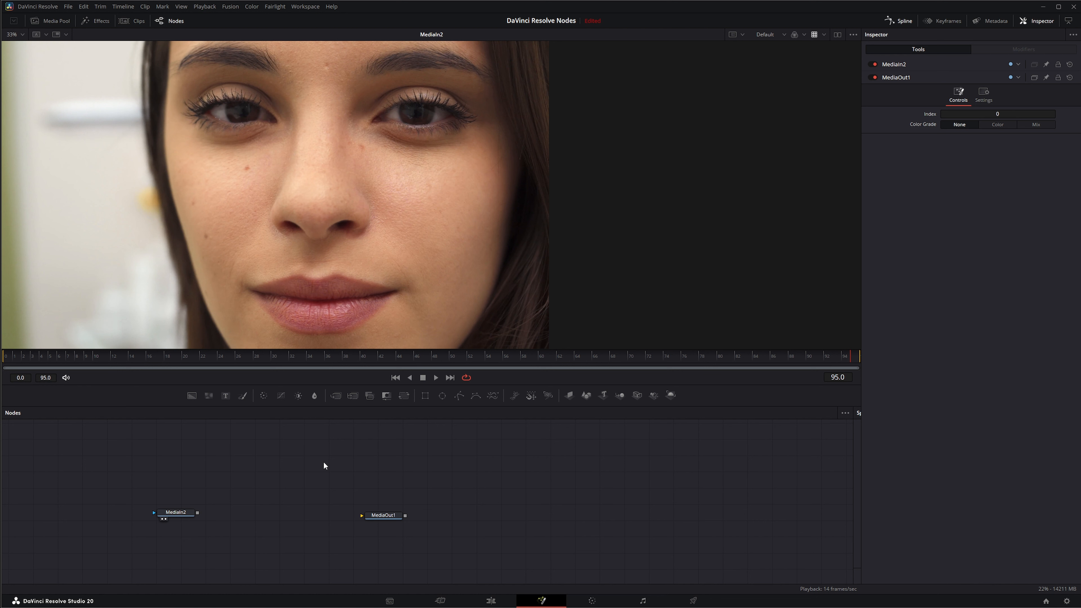
drag(179, 513, 171, 521)
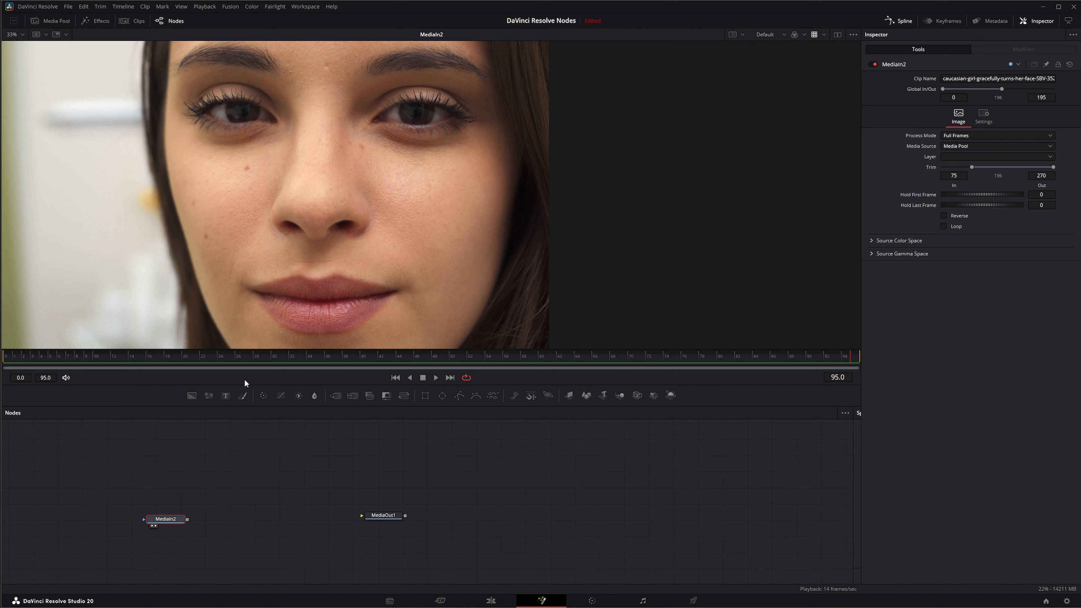
drag(172, 523, 177, 506)
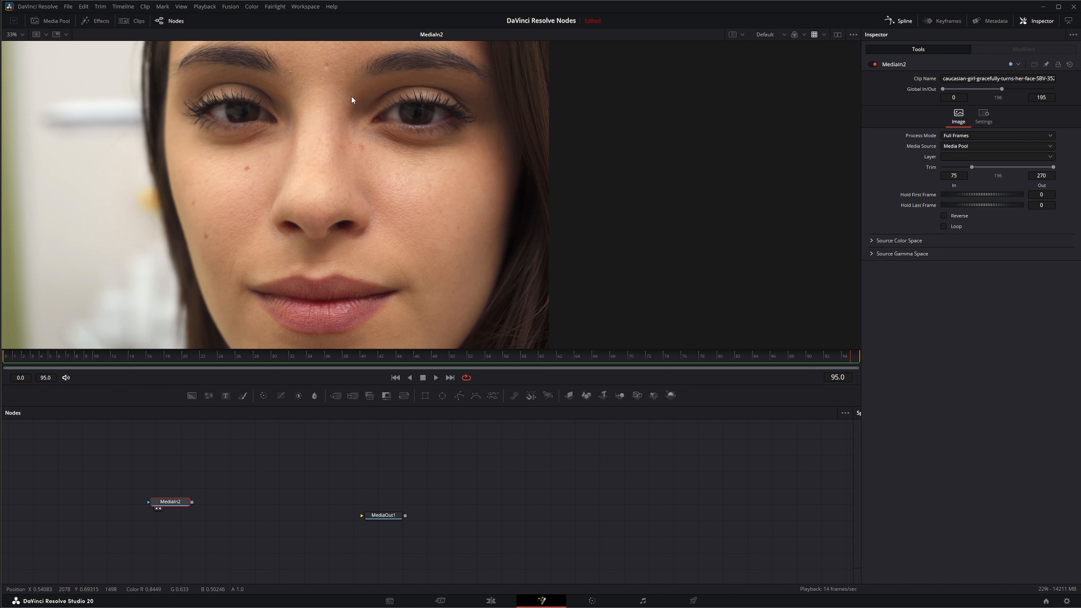
mouse_move(177, 505)
mouse_down()
mouse_move(159, 510)
mouse_move(170, 510)
mouse_up()
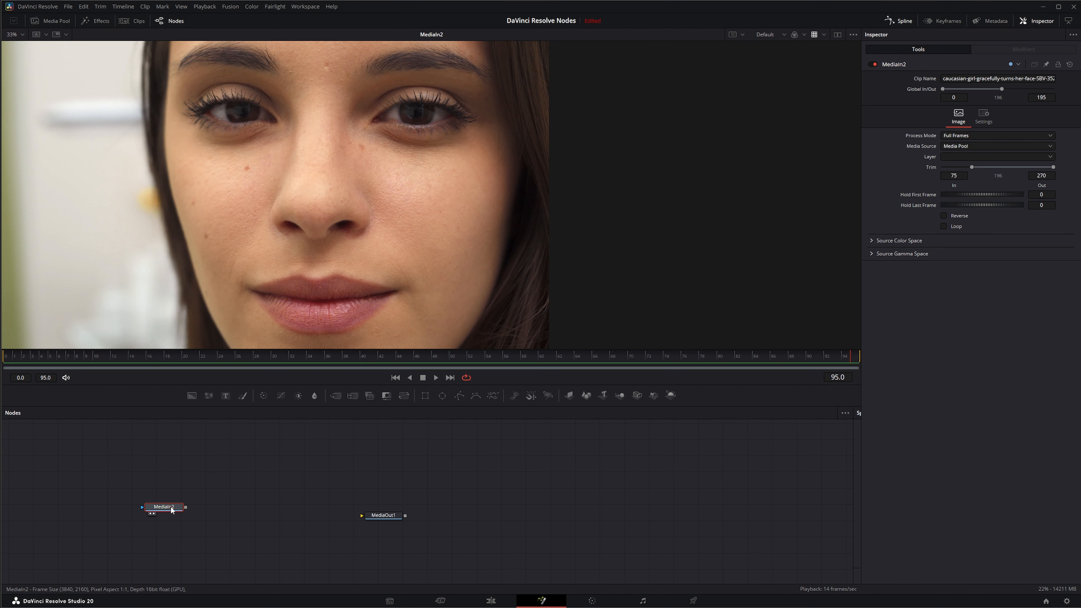
Add a Bitmap node, connect the MediaIn2 output to its image input, and show the Bitmap node in the viewer
key(shift+space)
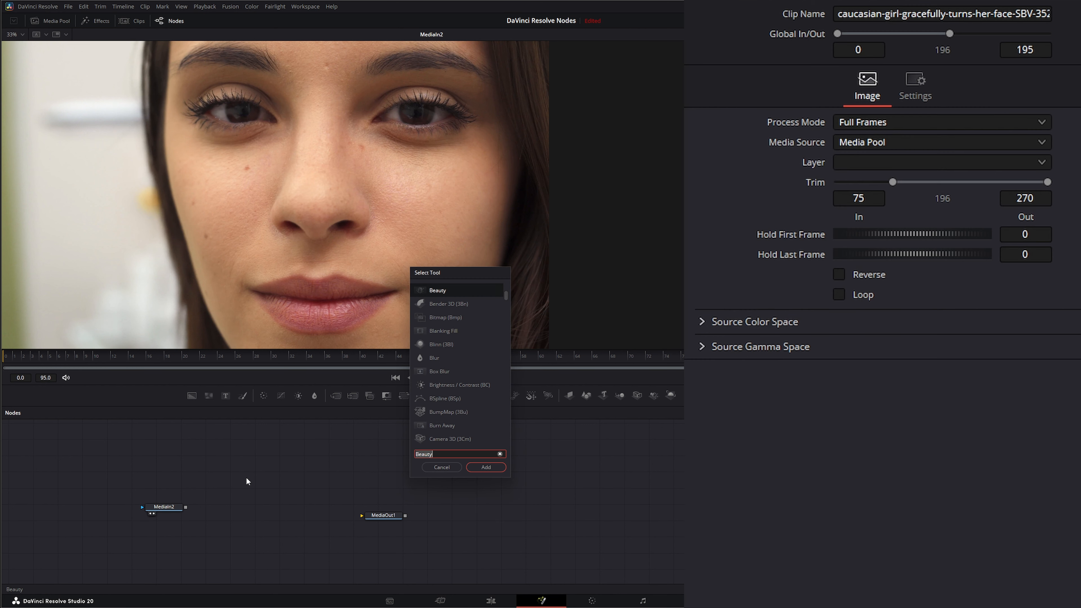
text(bitmap)
key(Return)
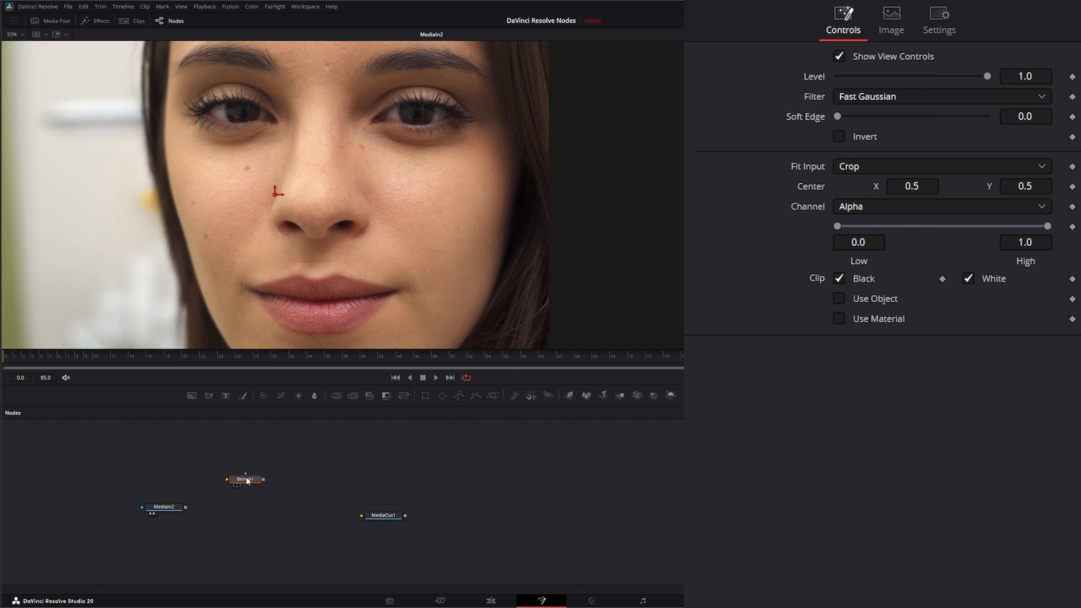
drag(247, 482, 220, 483)
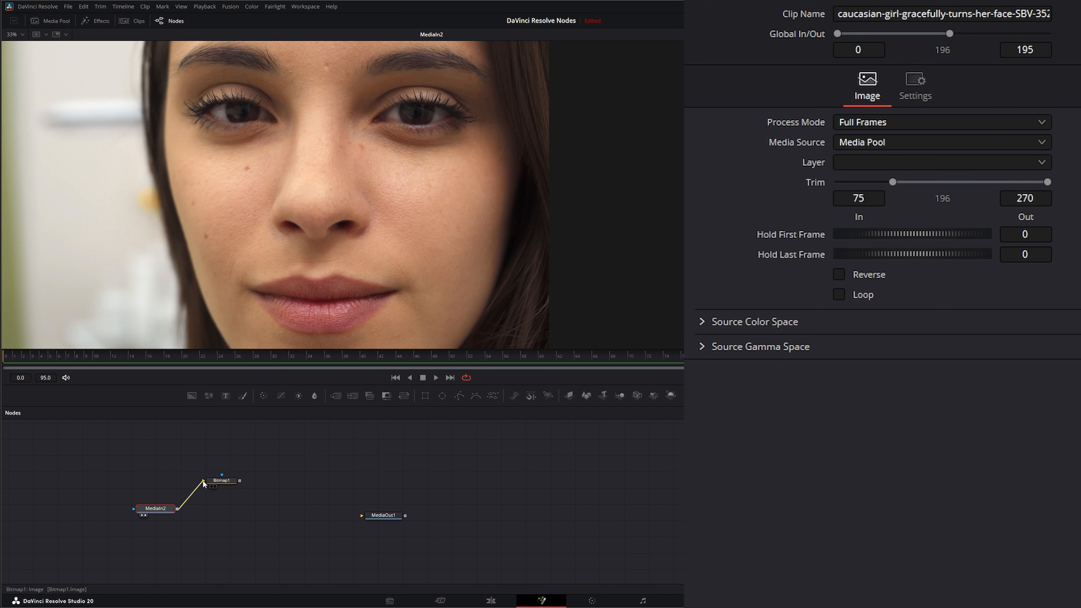
click(221, 482)
key(2)
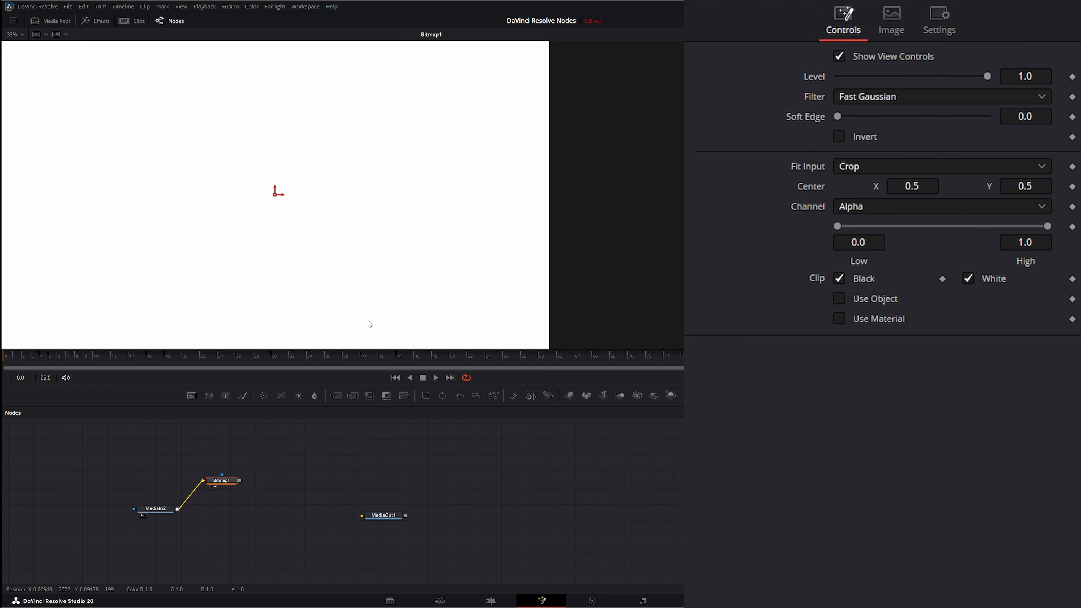
Set the Bitmap node's channel to Red with a low level of 0.404 and a high level of 0.524
click(869, 209)
click(894, 267)
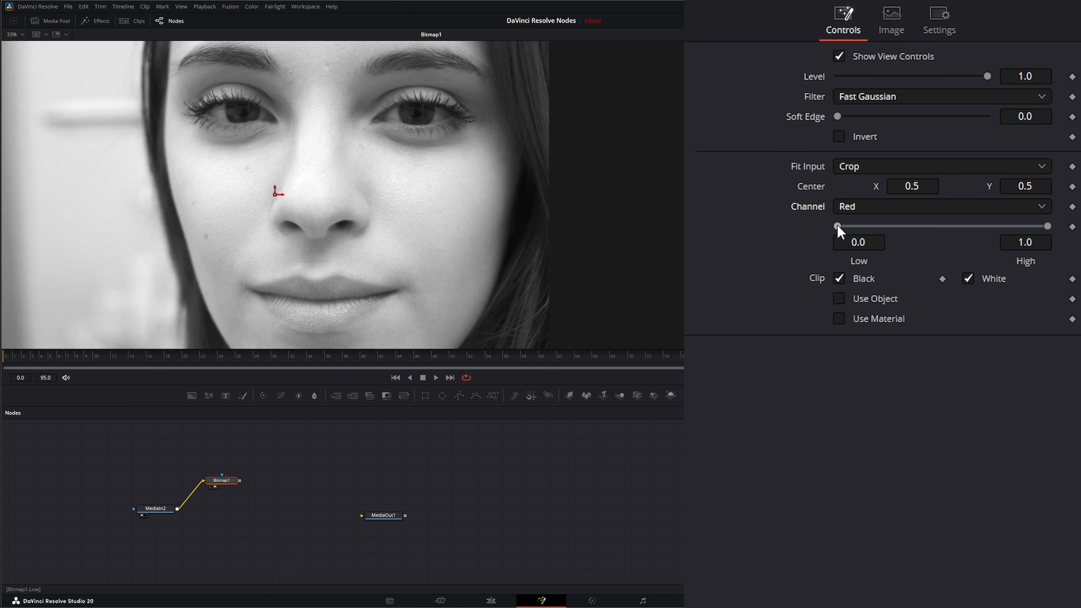
drag(837, 227, 911, 217)
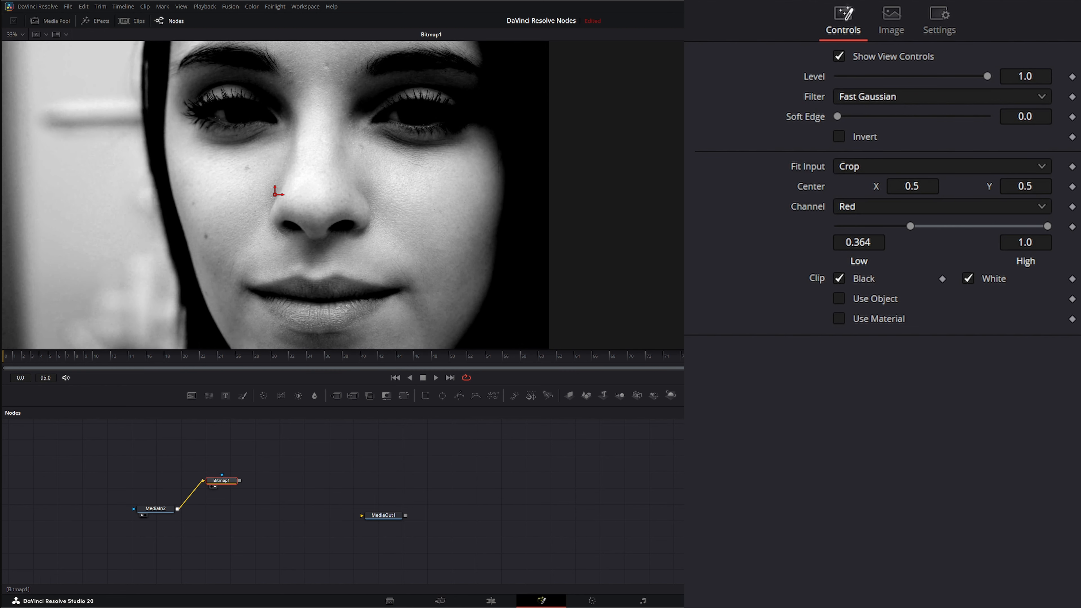
drag(1048, 226, 951, 238)
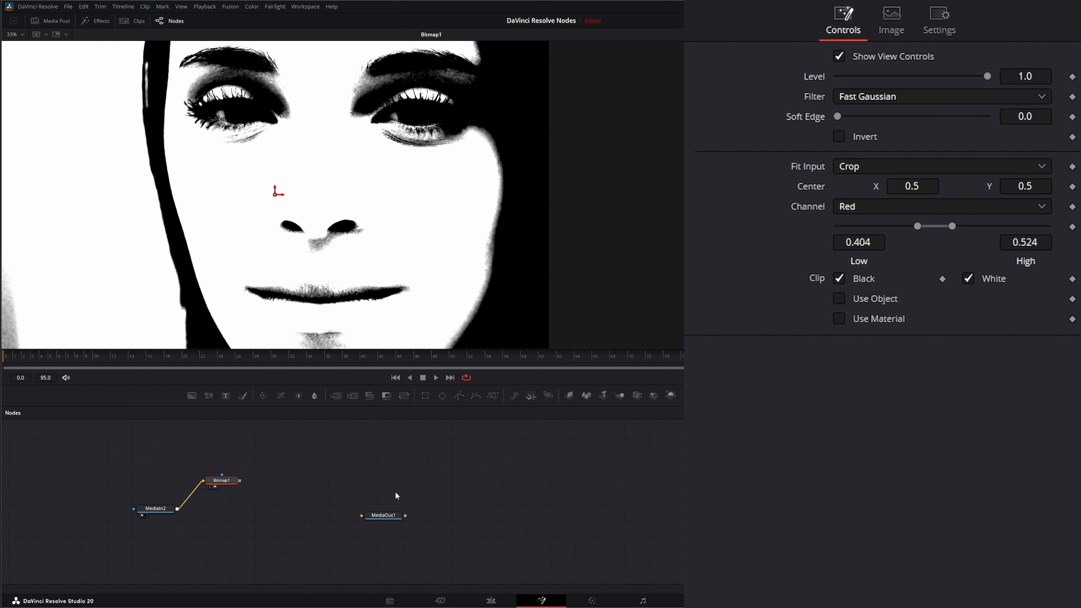
Place the Bitmap node above MediaIn2, add a Matte Control node beside it, and connect the Bitmap output to it
drag(222, 482, 204, 467)
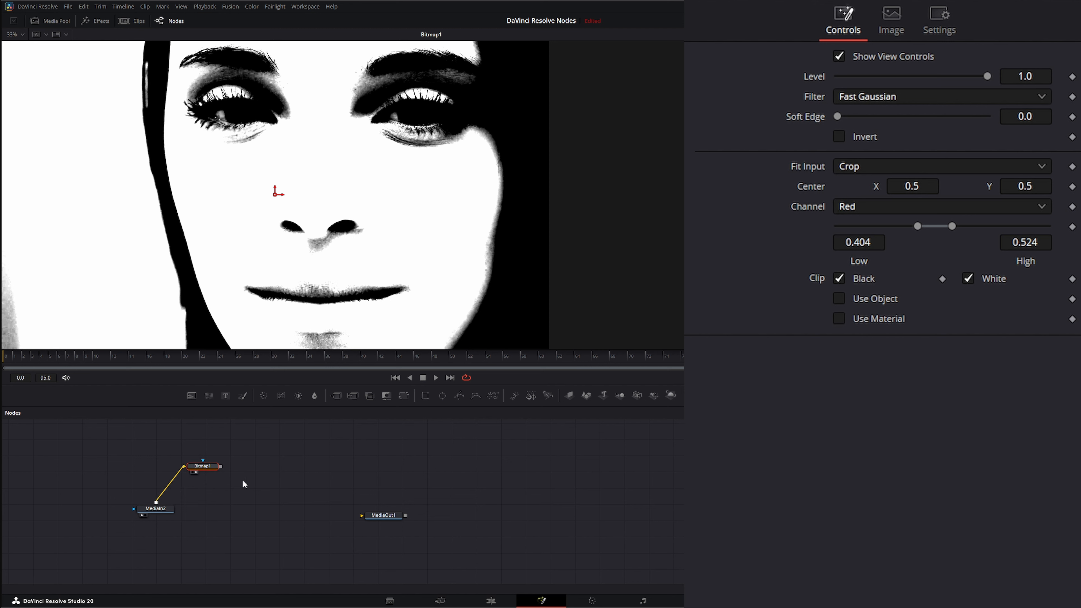
click(244, 485)
key(shift+space)
text(matt)
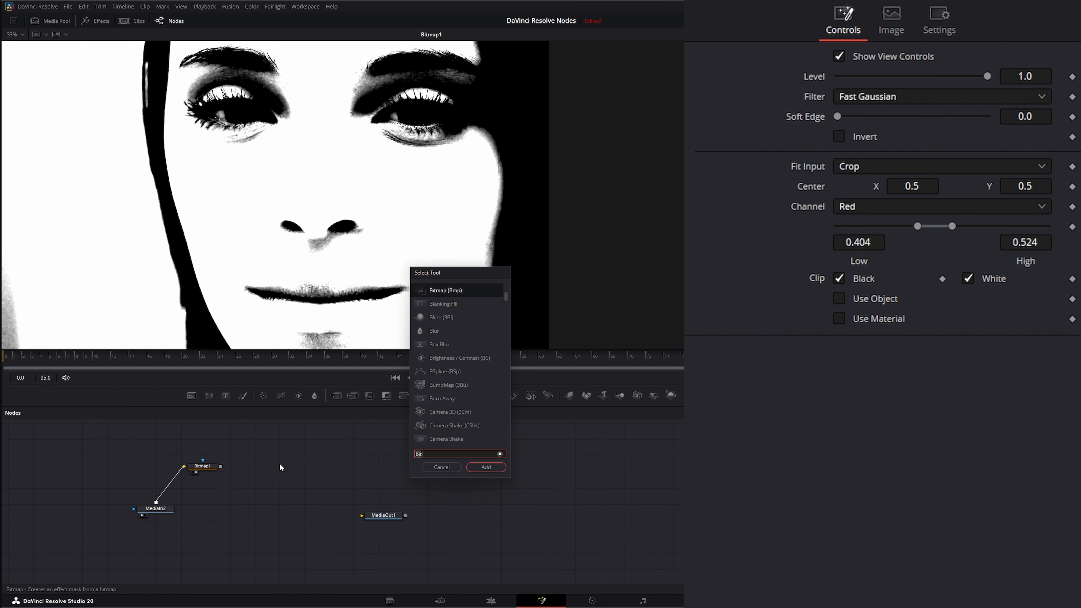
key(Return)
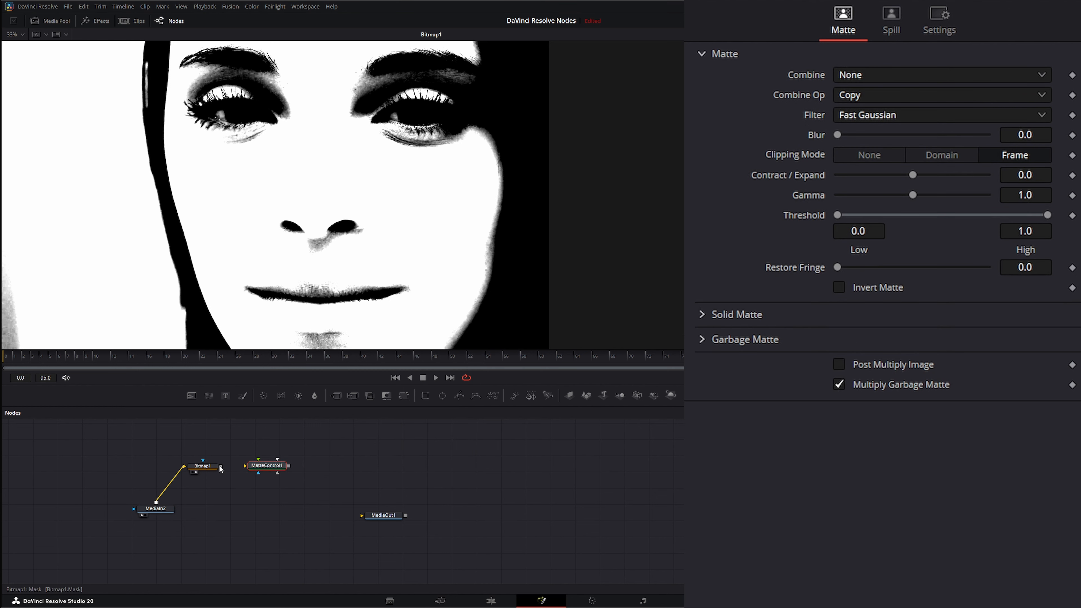
drag(221, 466, 246, 466)
Attach a Polygon mask to MatteControl1's garbage matte input and draw a closed shape around the background beside the dark hair strip
drag(459, 395, 280, 477)
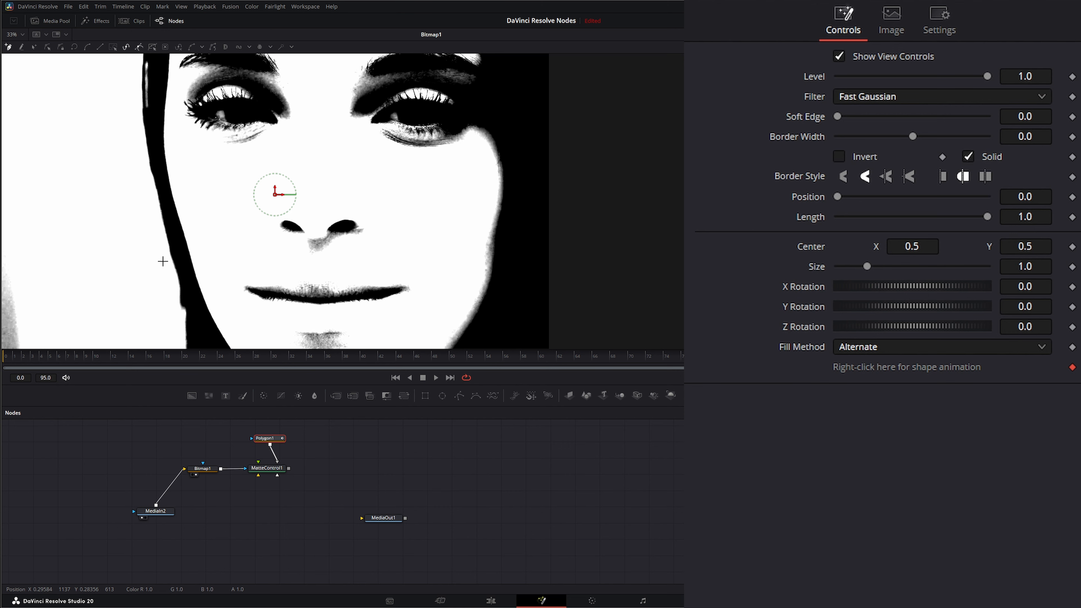
scroll(163, 261, down, 2)
click(29, 91)
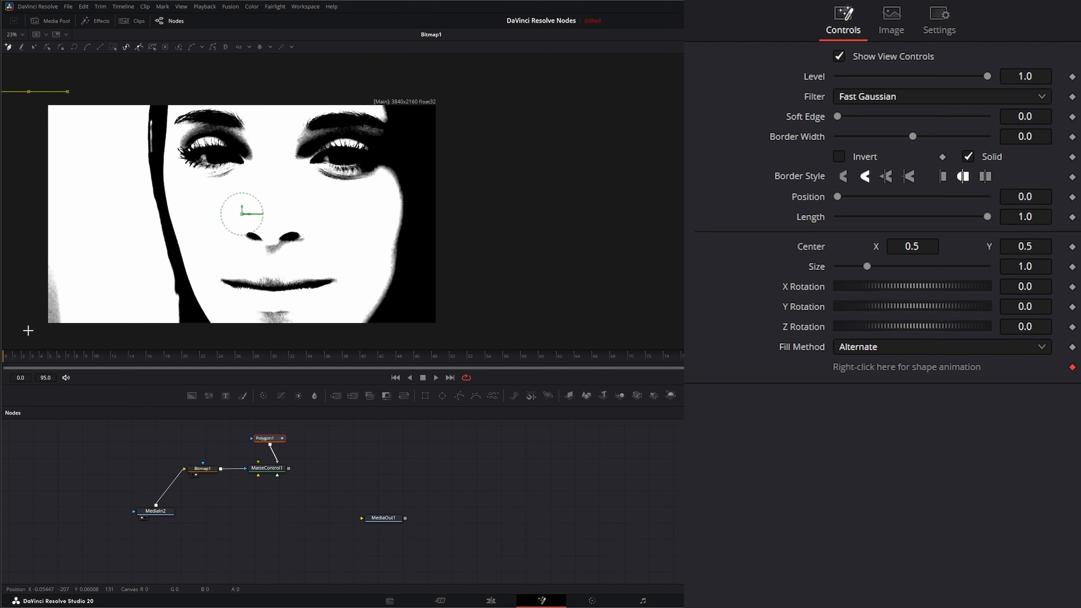
click(29, 333)
click(205, 336)
click(194, 311)
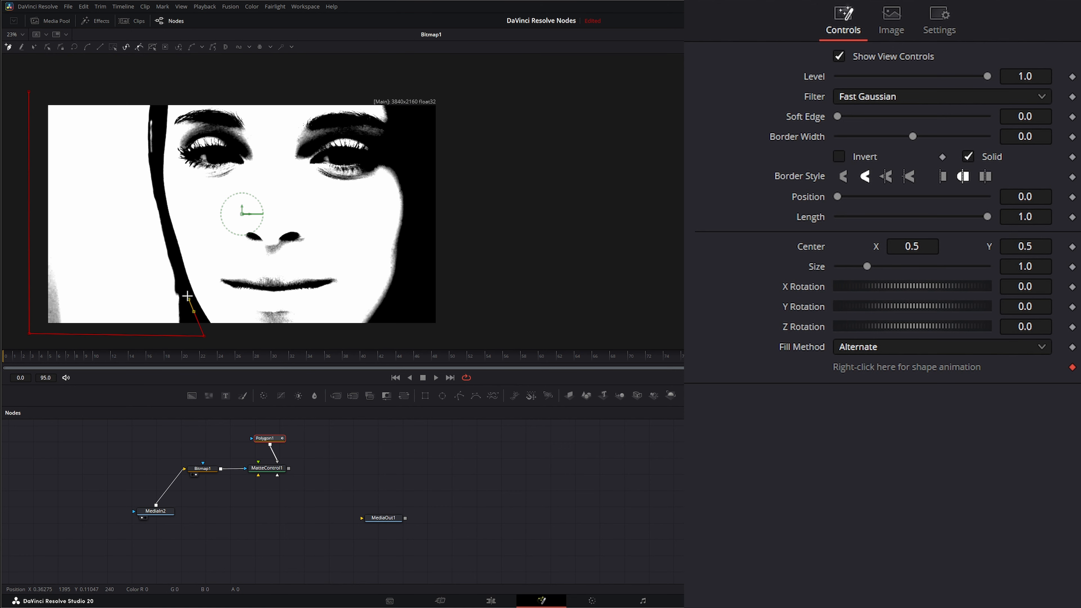
click(168, 235)
drag(155, 164, 154, 158)
drag(163, 114, 161, 88)
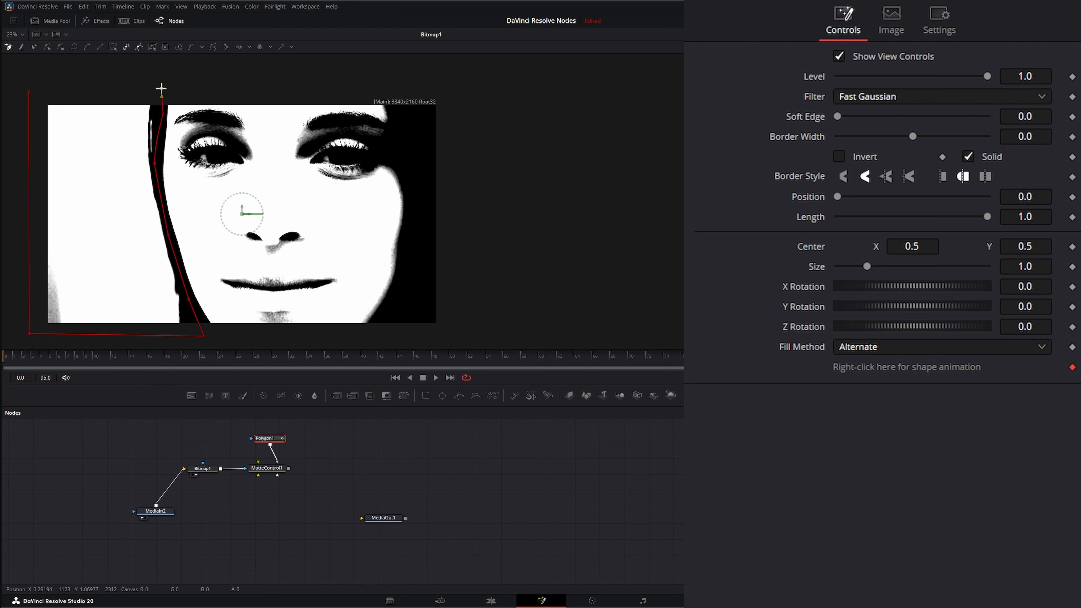
click(28, 92)
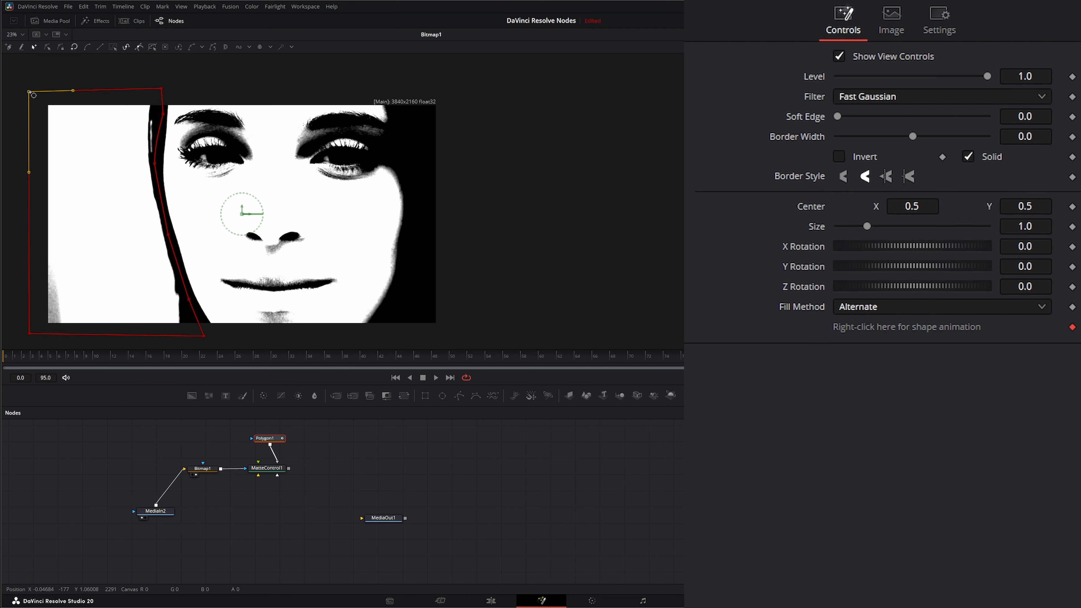
Show MatteControl1 in the viewer and move the Bitmap connection from its effect mask to its background input
drag(273, 473, 232, 306)
click(271, 472)
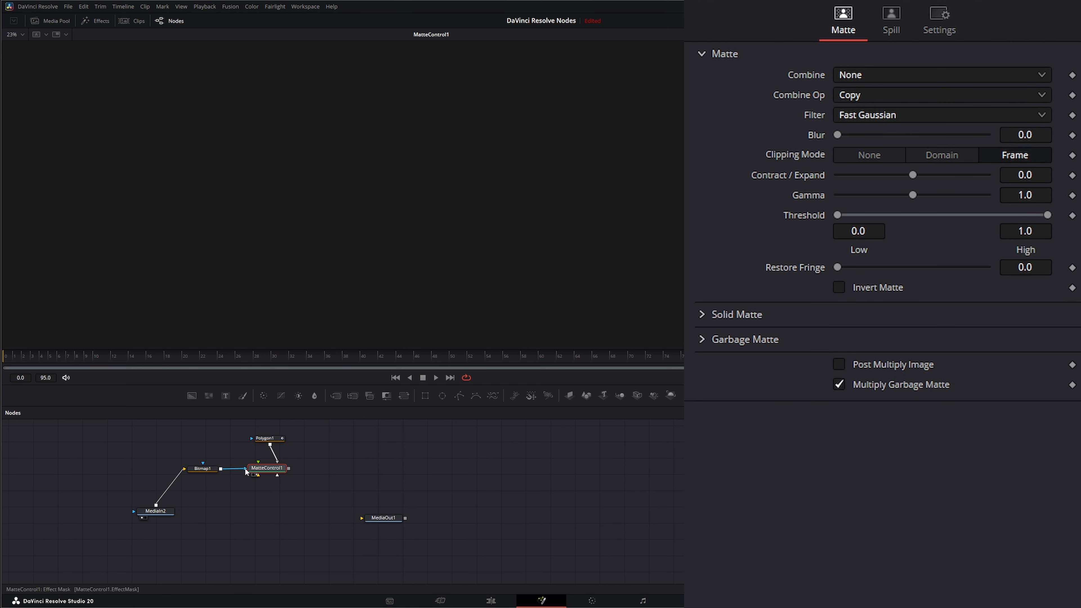
mouse_move(251, 473)
mouse_down()
mouse_move(257, 484)
mouse_move(258, 475)
mouse_up()
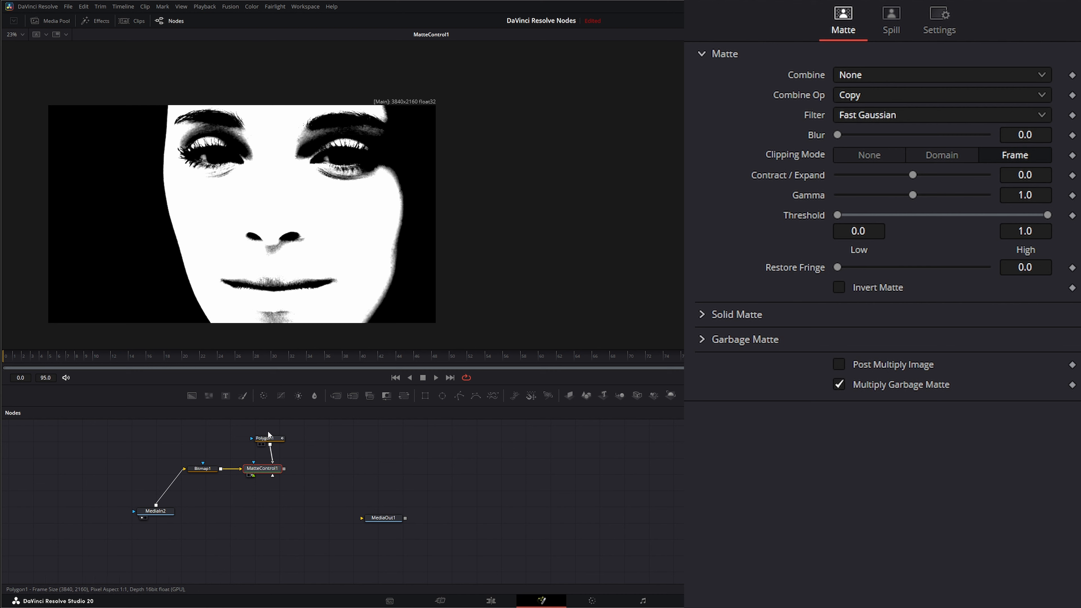
Refine the matte in MatteControl1 with blur 4.87, contract/expand -0.18 and gamma 1.19
scroll(270, 271, up, 2)
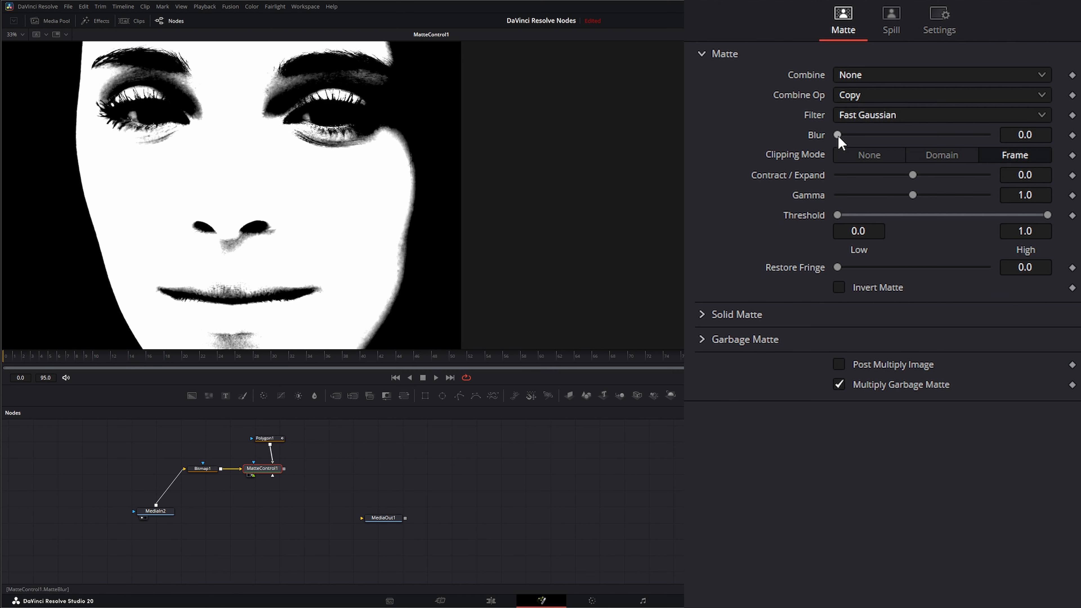
drag(837, 136, 911, 135)
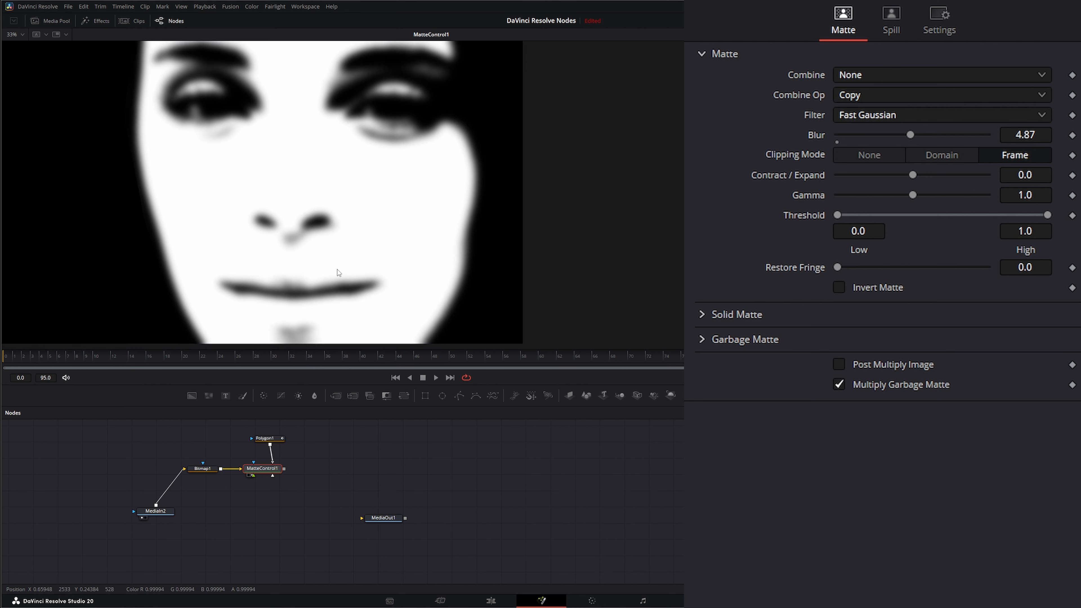
drag(337, 269, 299, 276)
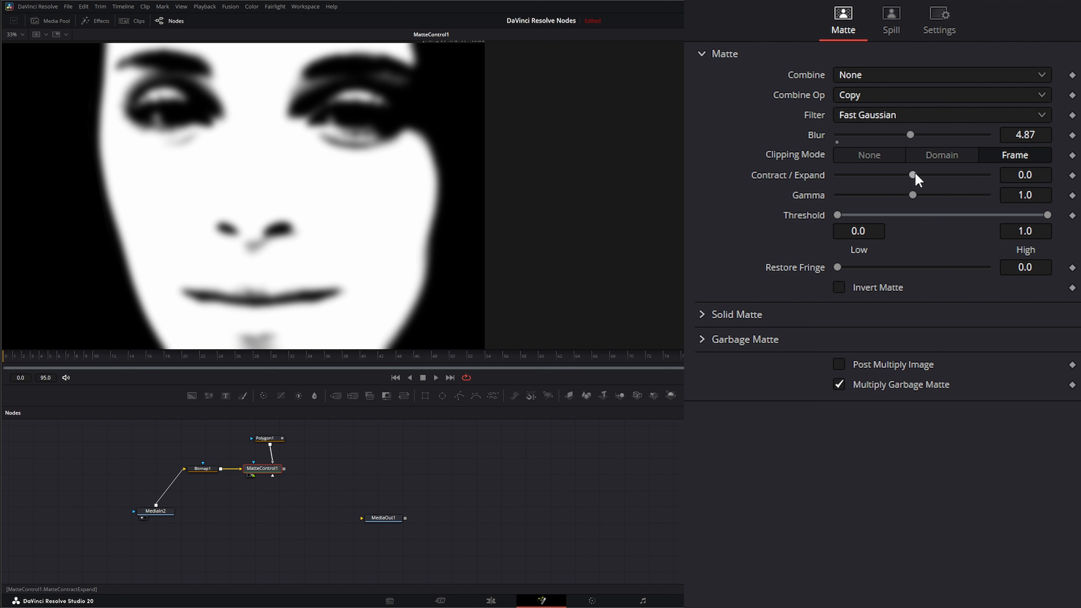
drag(916, 174, 900, 175)
drag(914, 195, 921, 195)
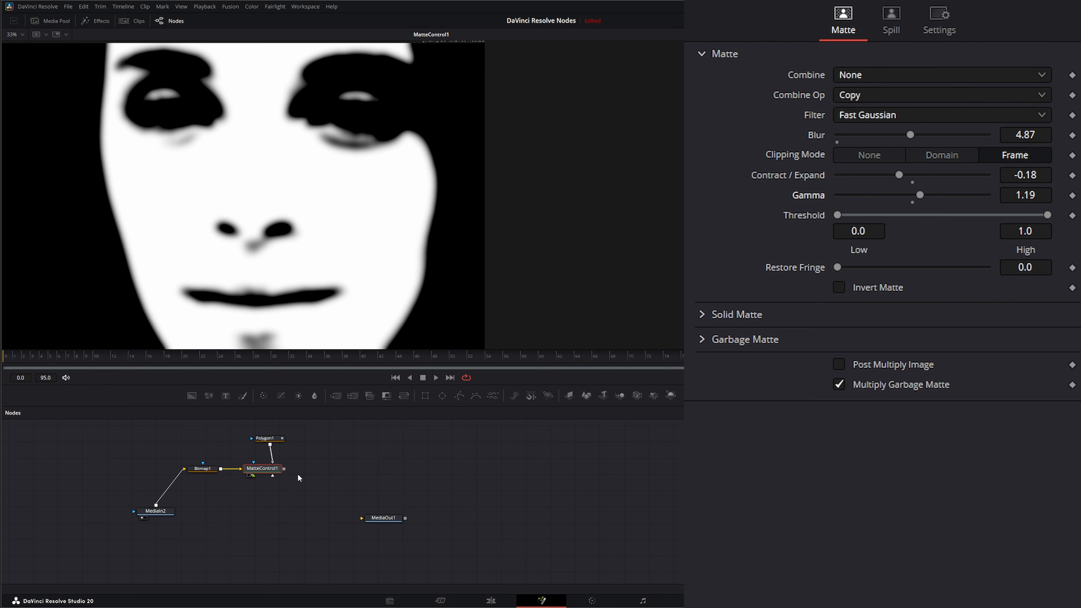
Add a Beauty node in the empty space between MediaIn2 and MediaOut1
click(274, 510)
key(shift+space)
text(bea)
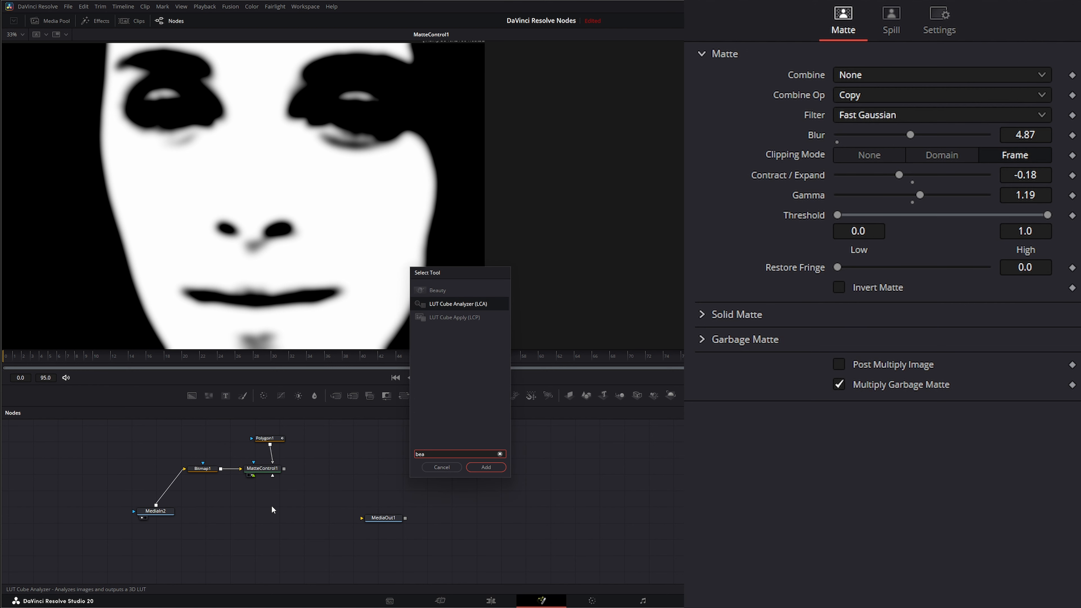
click(433, 293)
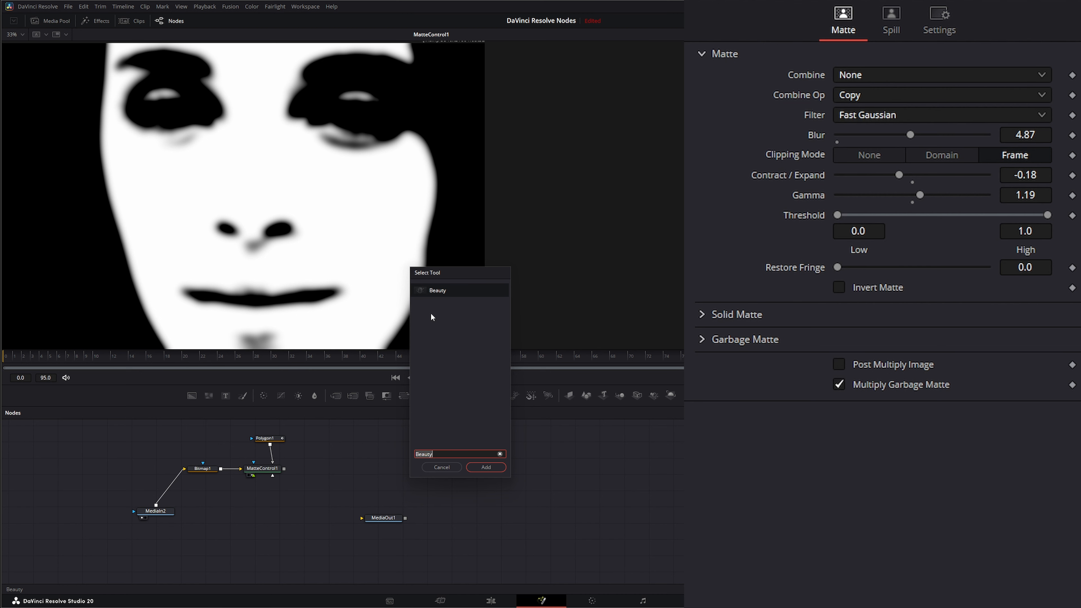
click(486, 467)
drag(271, 509, 286, 512)
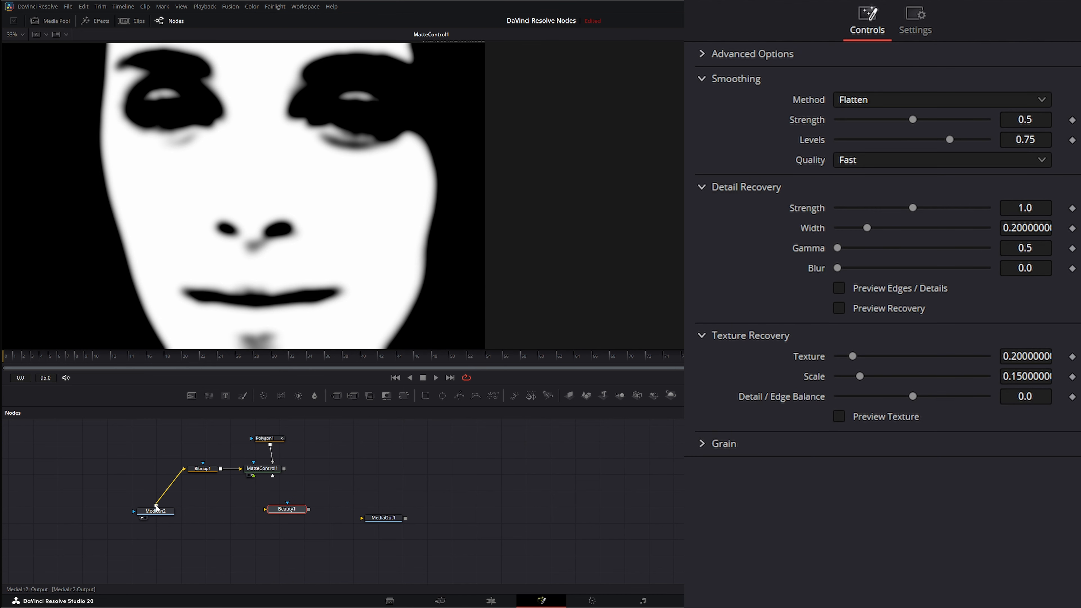
Connect MediaIn2 to the Beauty node, view it, and feed the MatteControl1 output into its effect mask
drag(156, 505, 309, 282)
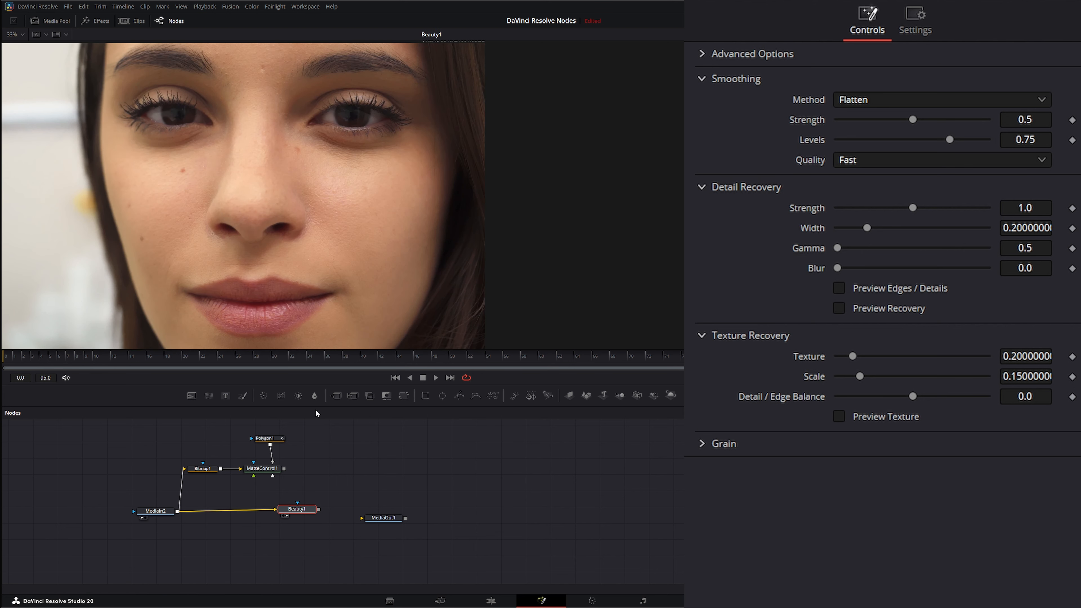
drag(283, 468, 313, 448)
drag(310, 496, 272, 515)
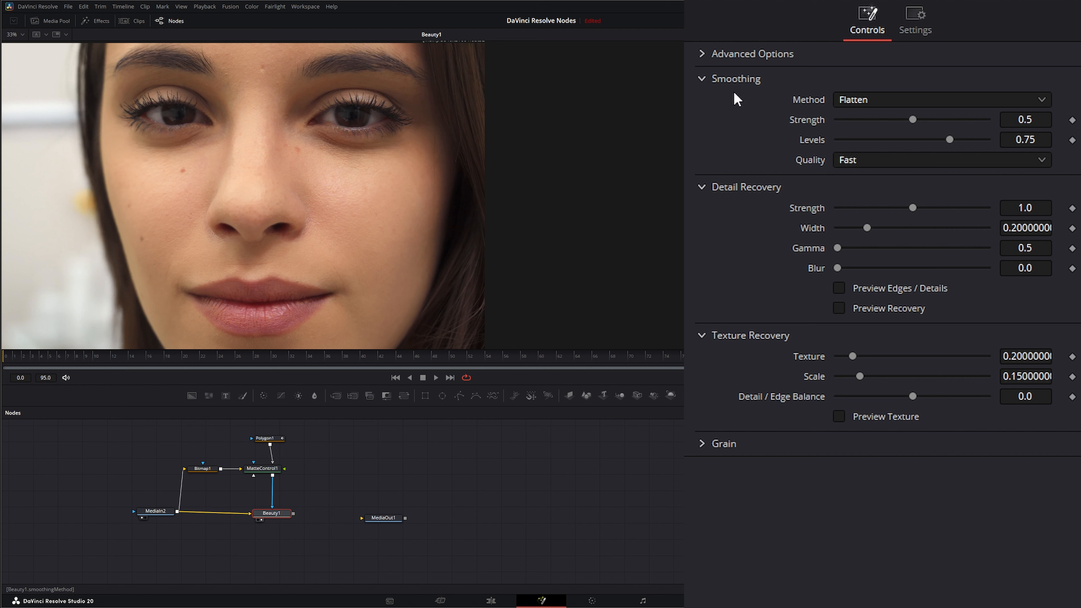
Set the Beauty node's operating mode to Automatic and its amount to 0.71
click(703, 79)
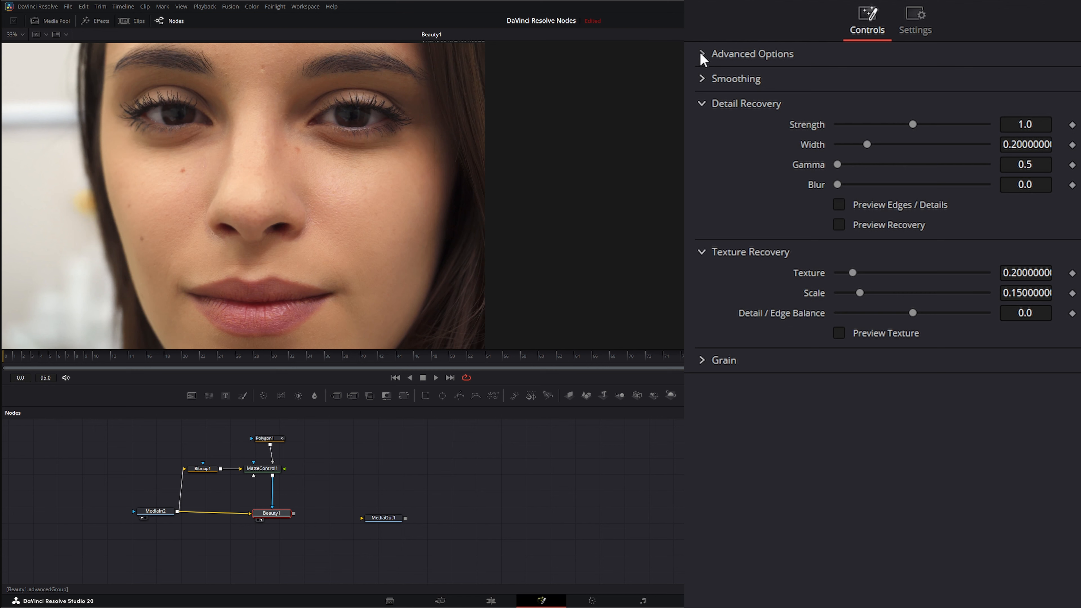
click(702, 53)
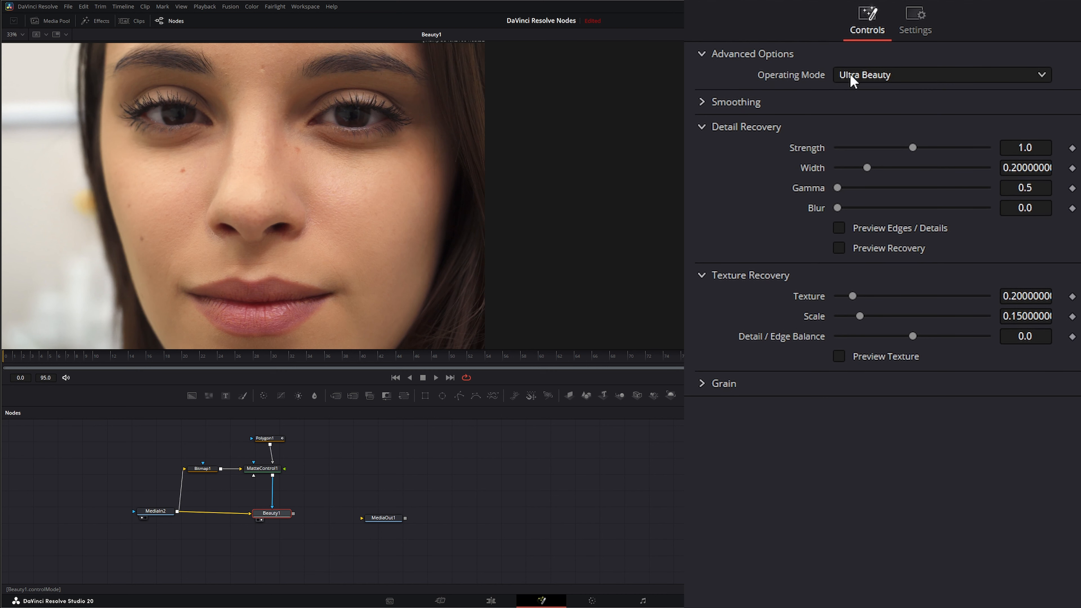
click(871, 76)
click(873, 95)
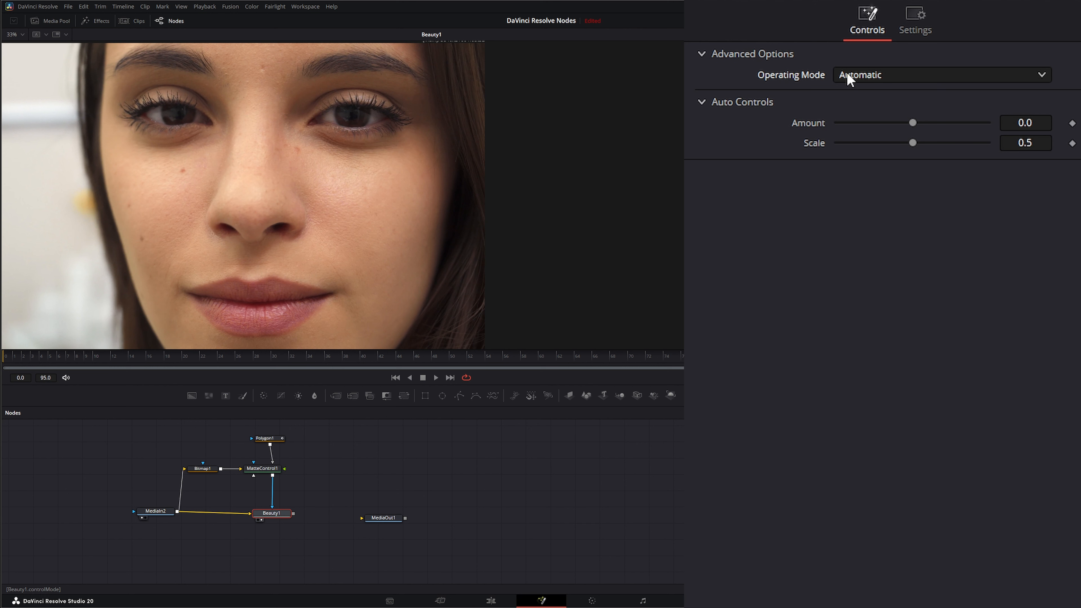
drag(918, 127, 950, 123)
click(913, 150)
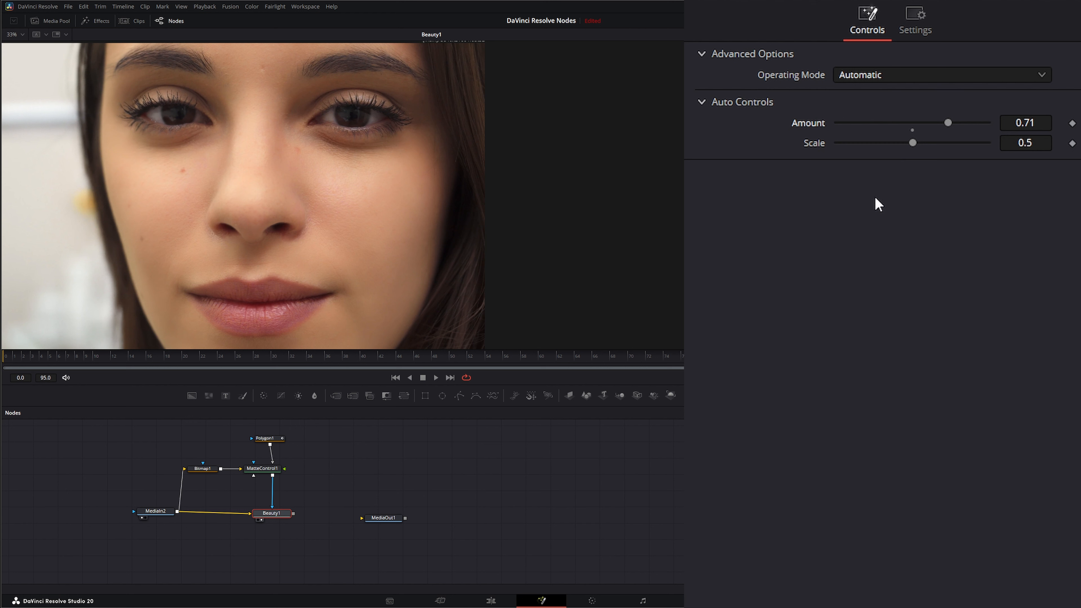
Set the Beauty node's operating mode to Advanced and turn on its split view
click(855, 78)
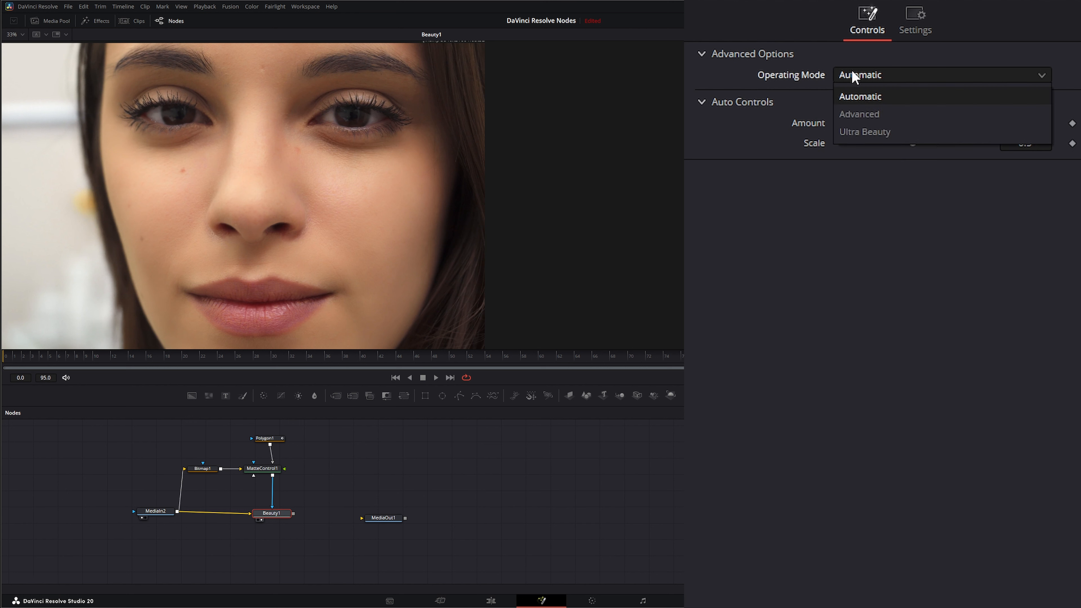
click(877, 112)
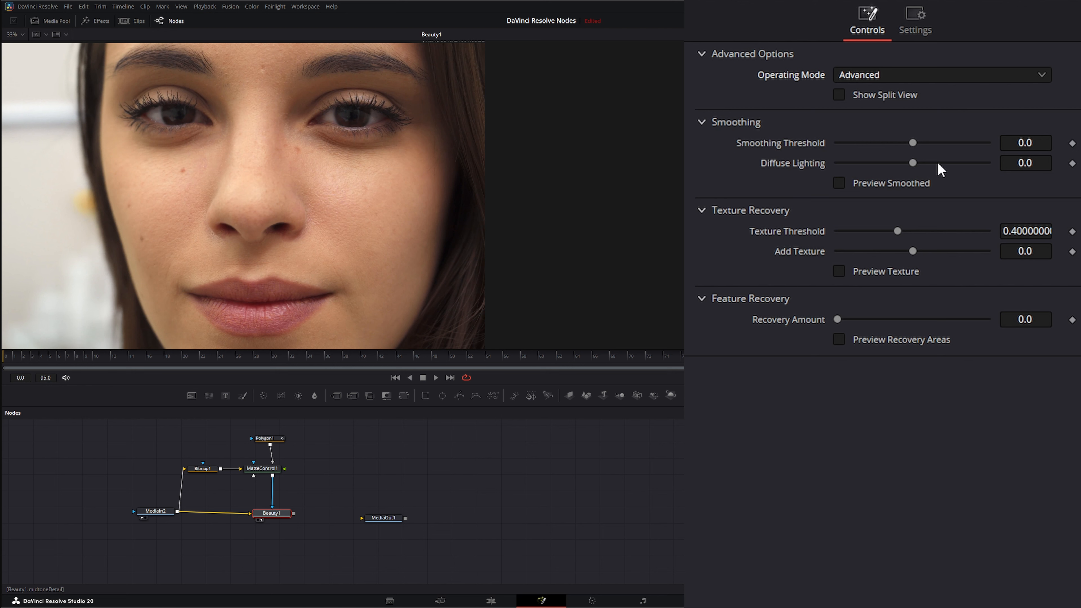
click(841, 95)
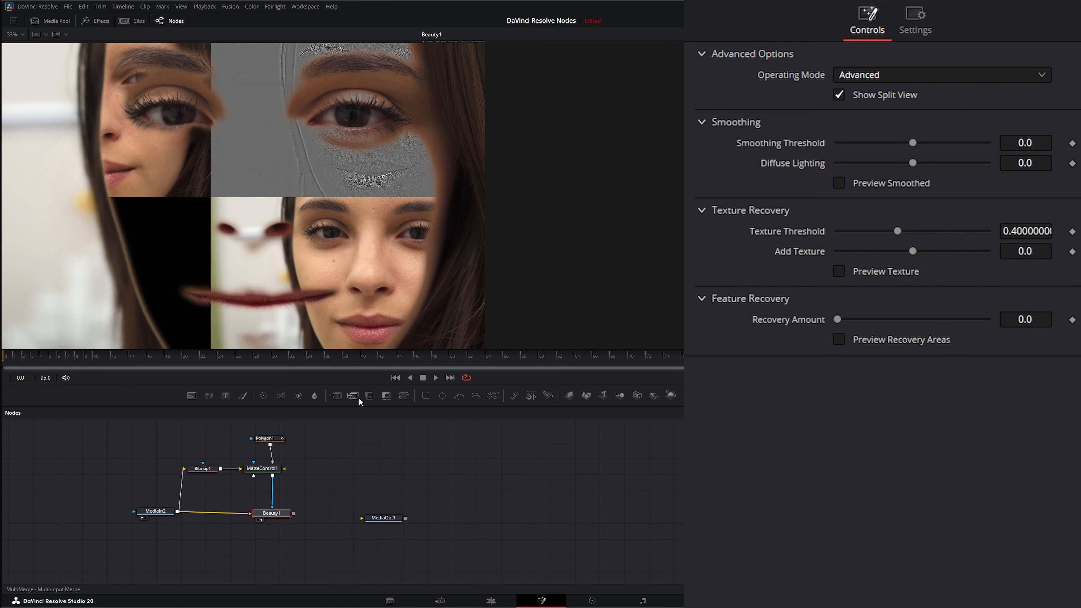
Temporarily disconnect the effect mask to examine the Beauty node's split view, reconnecting the MatteControl1 output and turning the split view off
click(273, 503)
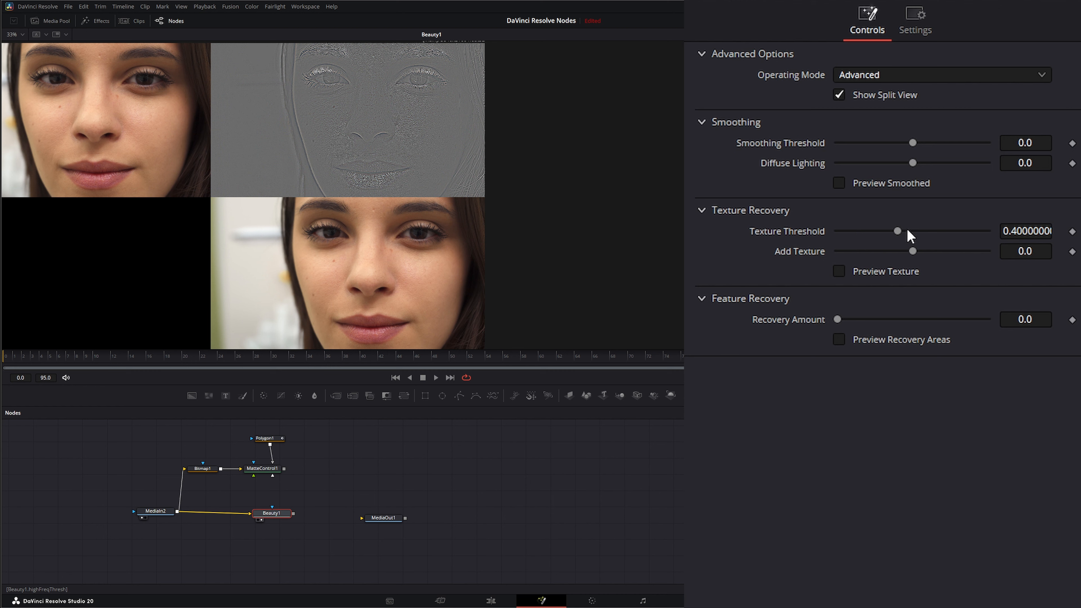
drag(898, 230, 802, 233)
drag(284, 469, 273, 509)
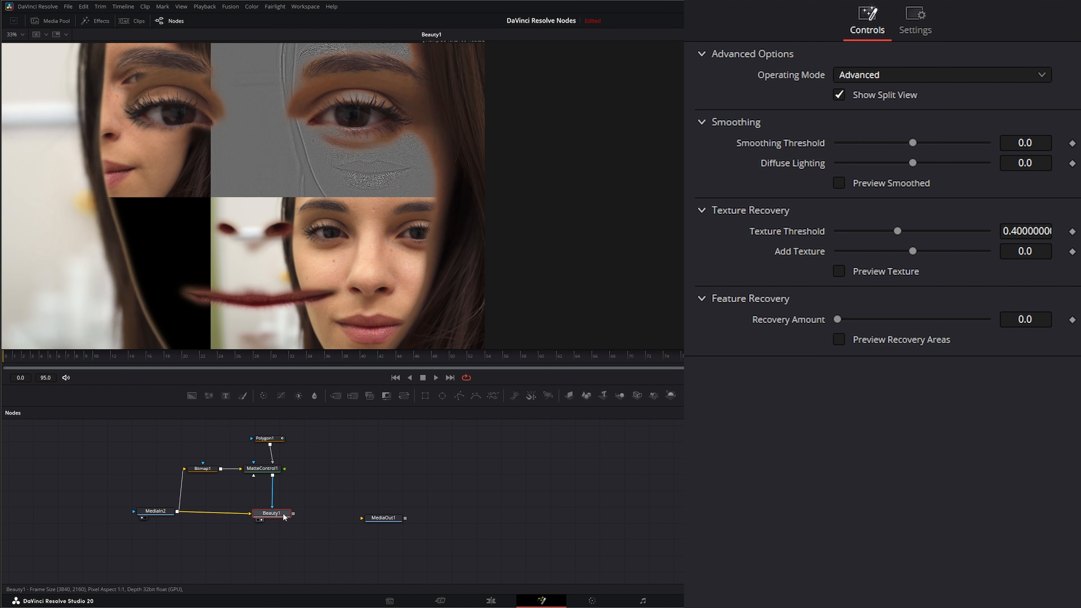
click(840, 94)
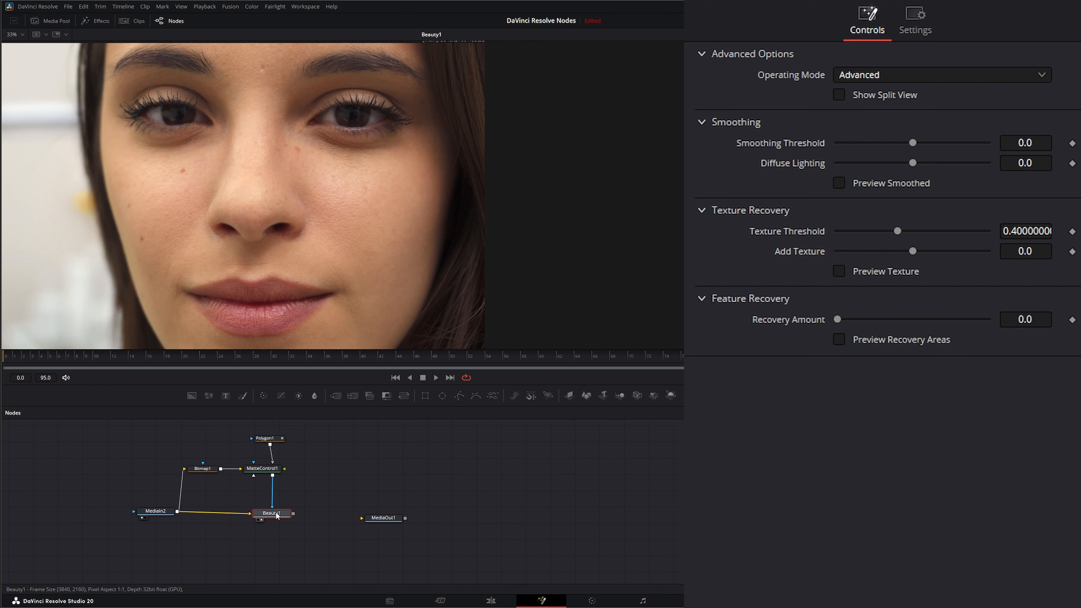
drag(277, 515, 277, 514)
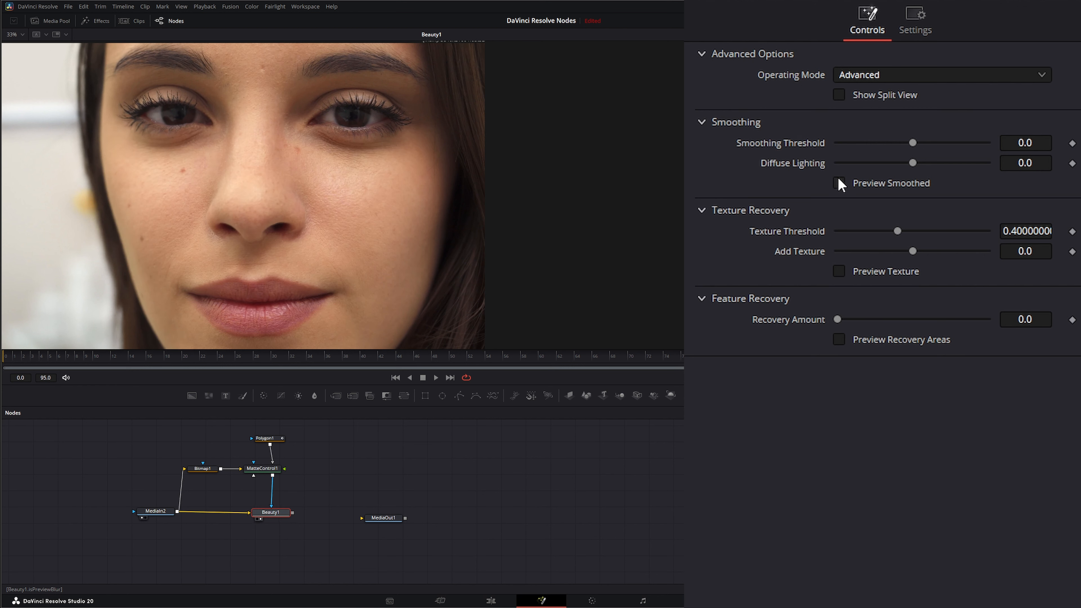
Examine the Beauty node's smoothed, texture and recovery area previews one at a time, turning each off again
click(841, 184)
click(840, 185)
click(840, 272)
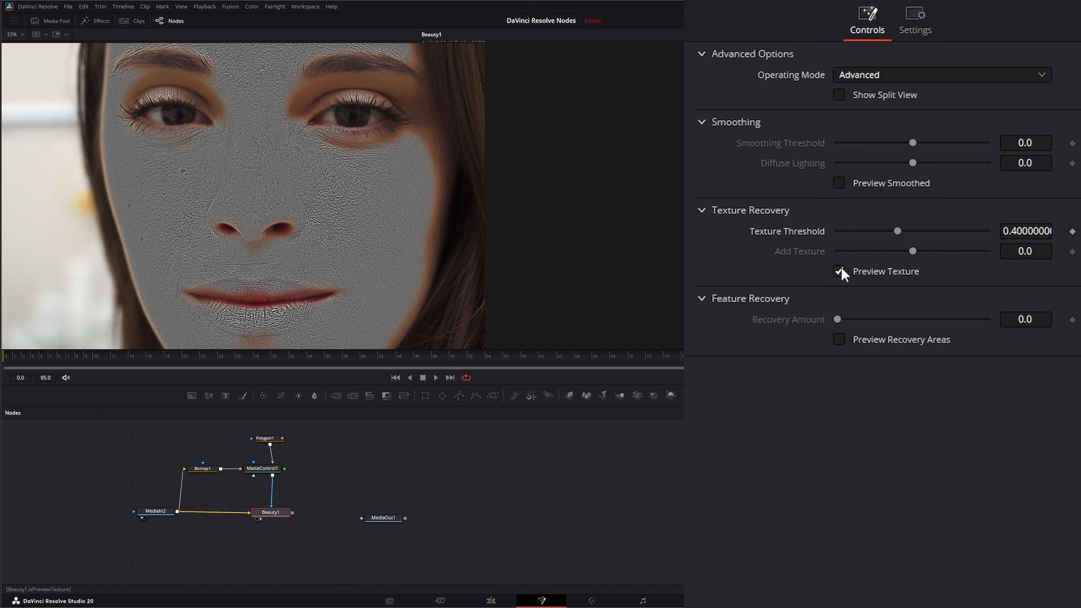
click(841, 271)
click(838, 339)
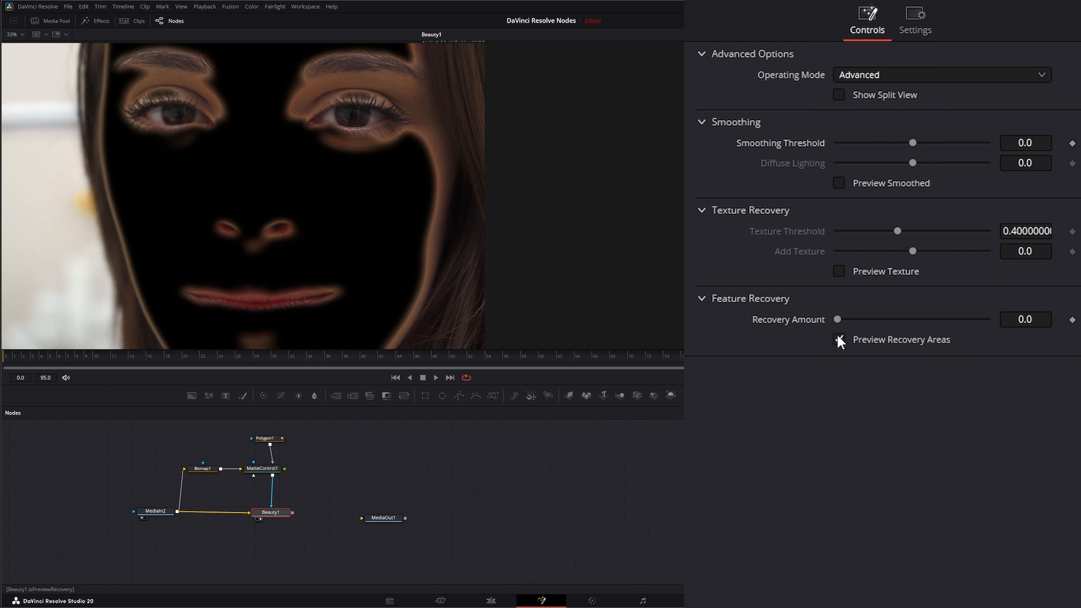
click(839, 340)
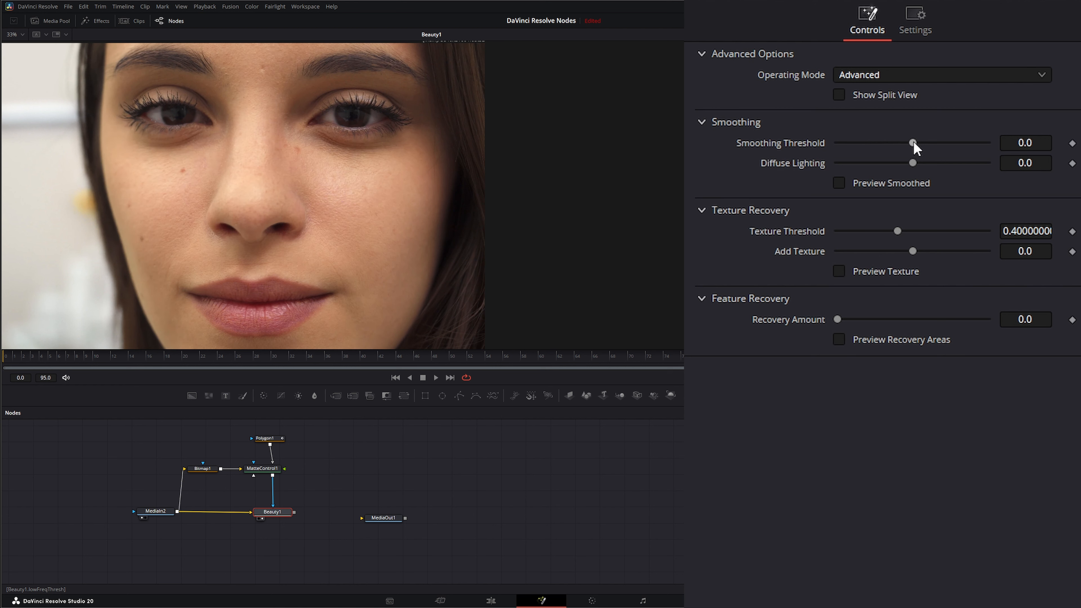
Set the smoothing threshold to 0.1 and diffuse lighting to 0.32, comparing the face with the Beauty node bypassed and enabled
drag(914, 142, 826, 167)
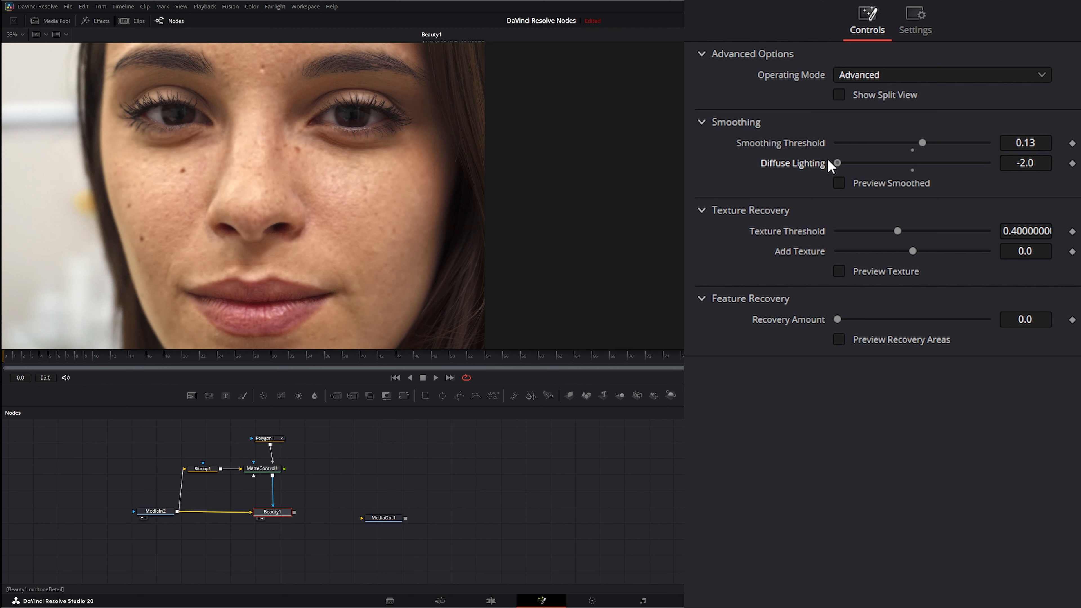
drag(838, 164, 925, 163)
mouse_move(923, 142)
mouse_down()
mouse_move(831, 144)
mouse_move(1012, 144)
mouse_move(920, 143)
mouse_up()
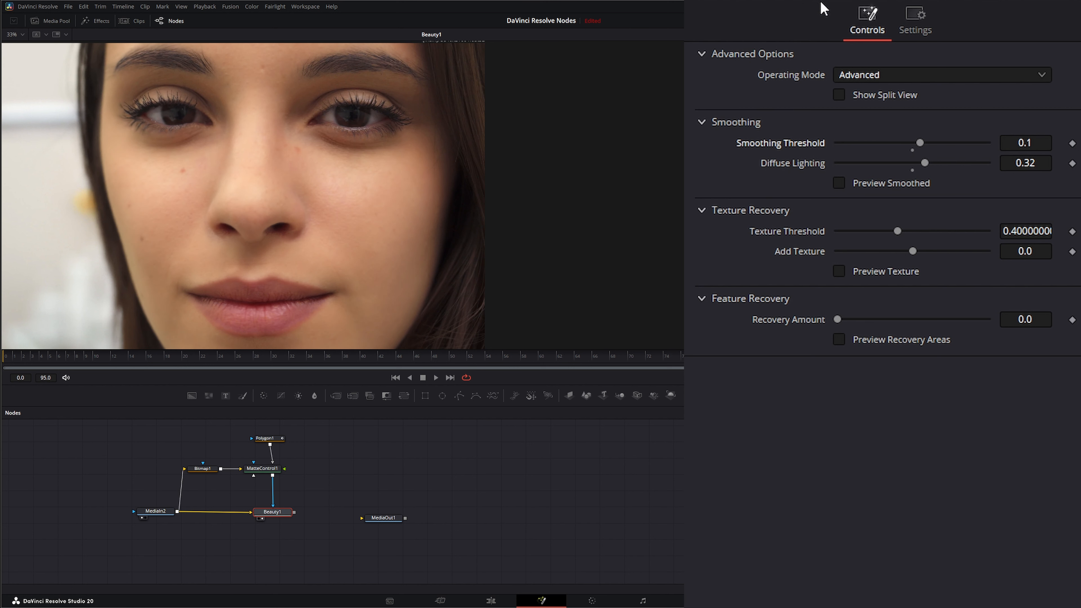
key(ctrl+p)
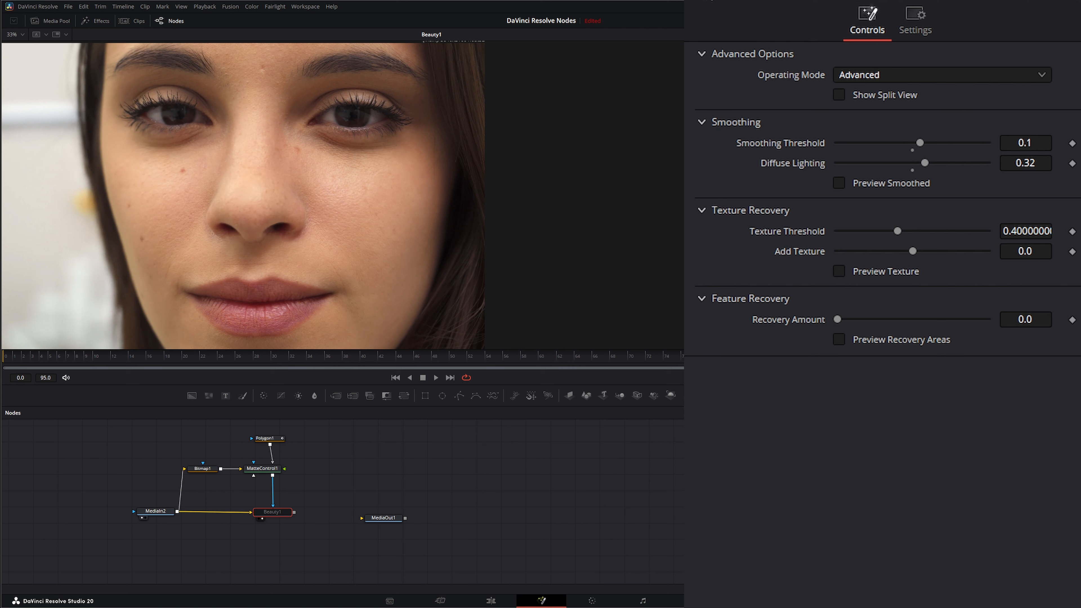
key(ctrl+p)
Load Beauty1 and MediaIn2 into two side-by-side viewers, fitting the MediaIn2 image and adjusting the split between them
click(832, 35)
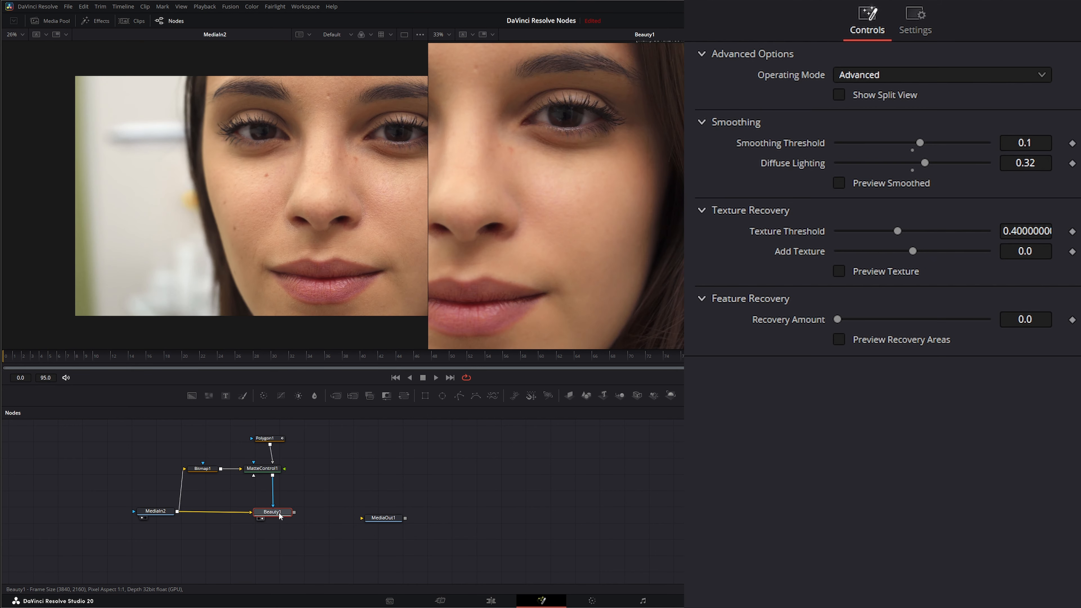
drag(233, 376, 193, 266)
drag(156, 516, 491, 254)
click(437, 37)
click(438, 72)
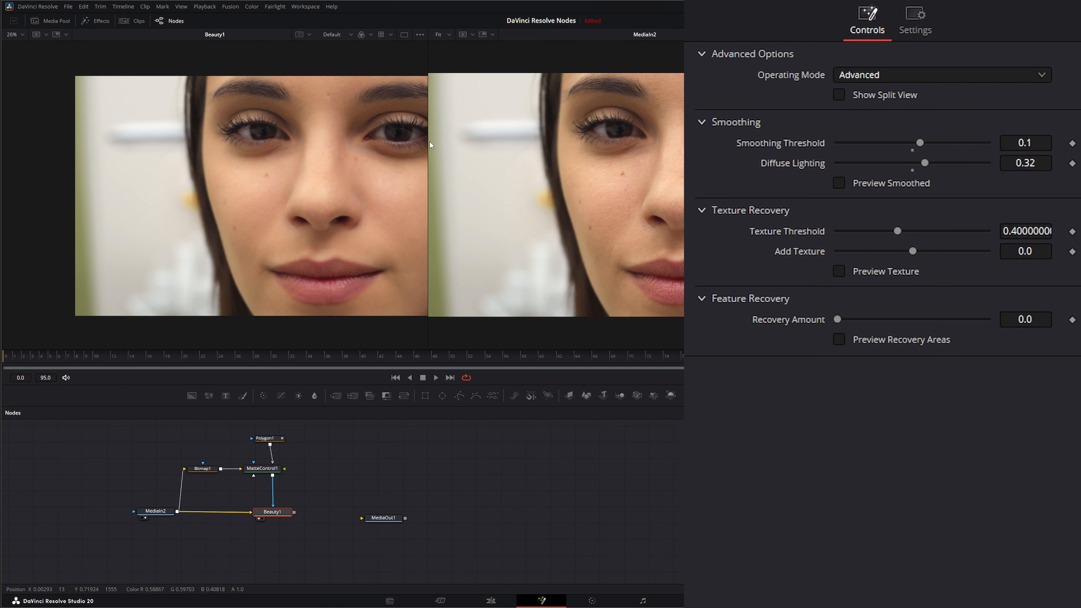
drag(389, 143, 317, 164)
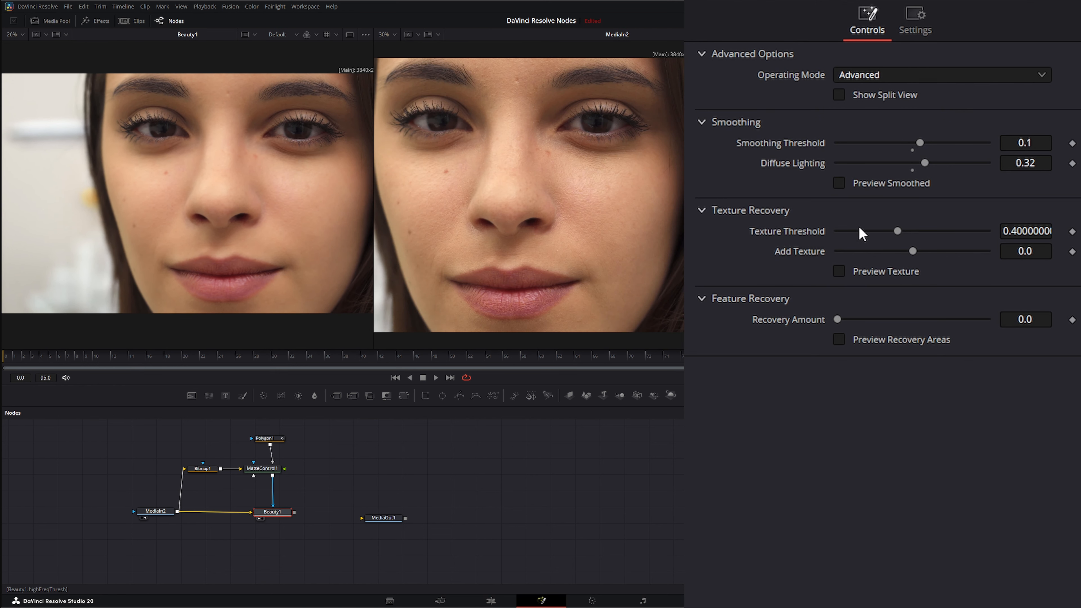
Set the Beauty node's texture threshold to 0.455 with the help of the texture preview, keeping add texture at 0.0
click(839, 272)
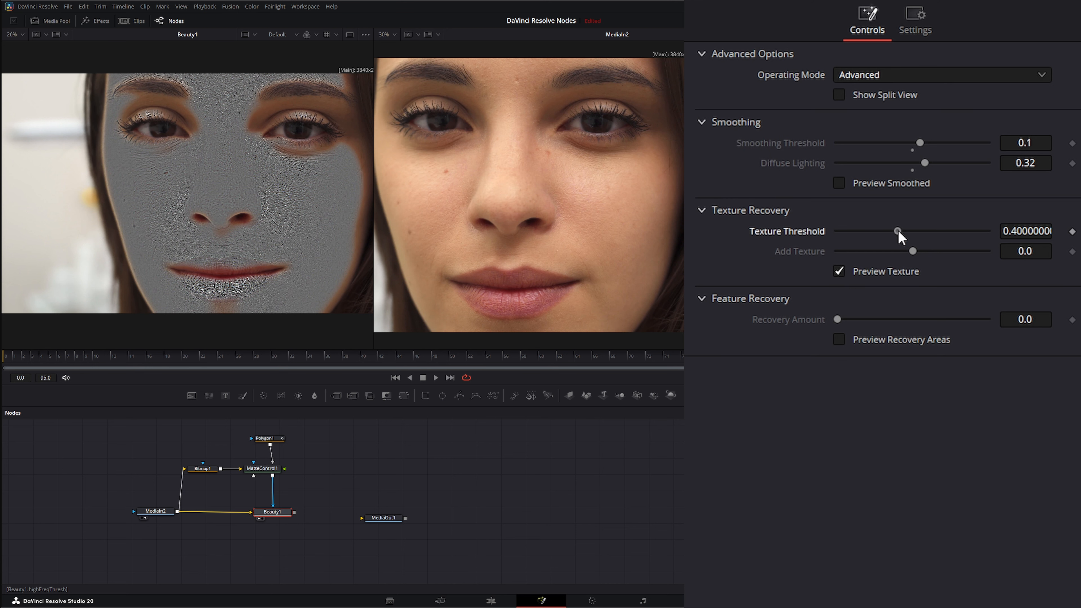
drag(898, 231, 923, 240)
drag(854, 240, 920, 239)
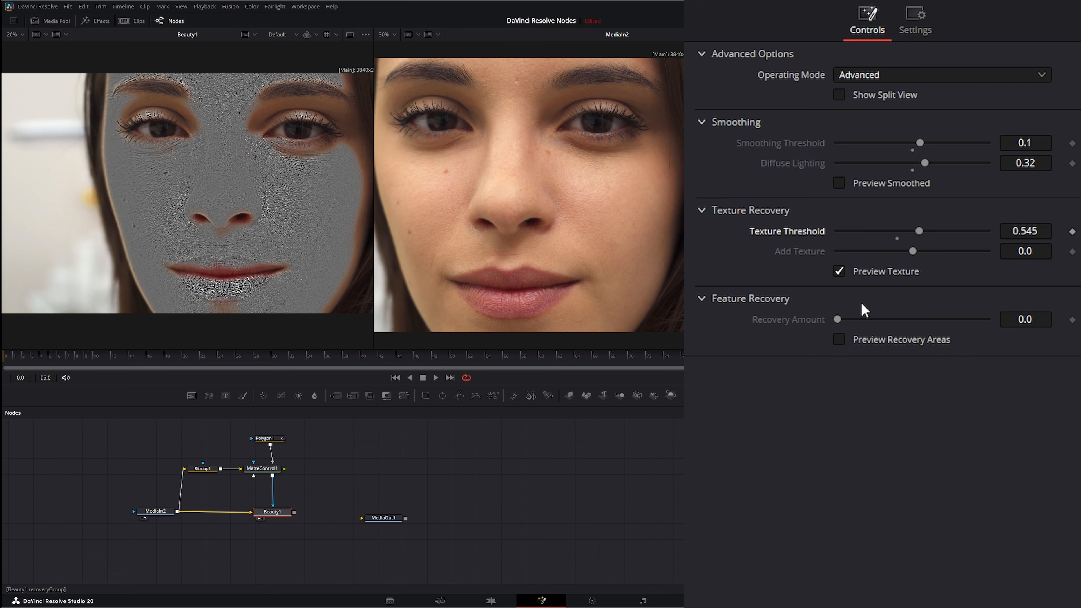
click(840, 273)
mouse_move(912, 252)
mouse_down()
mouse_move(962, 249)
mouse_move(811, 261)
mouse_move(974, 252)
mouse_move(804, 265)
mouse_move(912, 251)
mouse_up()
mouse_move(918, 231)
mouse_down()
mouse_move(894, 233)
mouse_move(934, 233)
mouse_move(893, 233)
mouse_move(913, 233)
mouse_move(905, 231)
mouse_up()
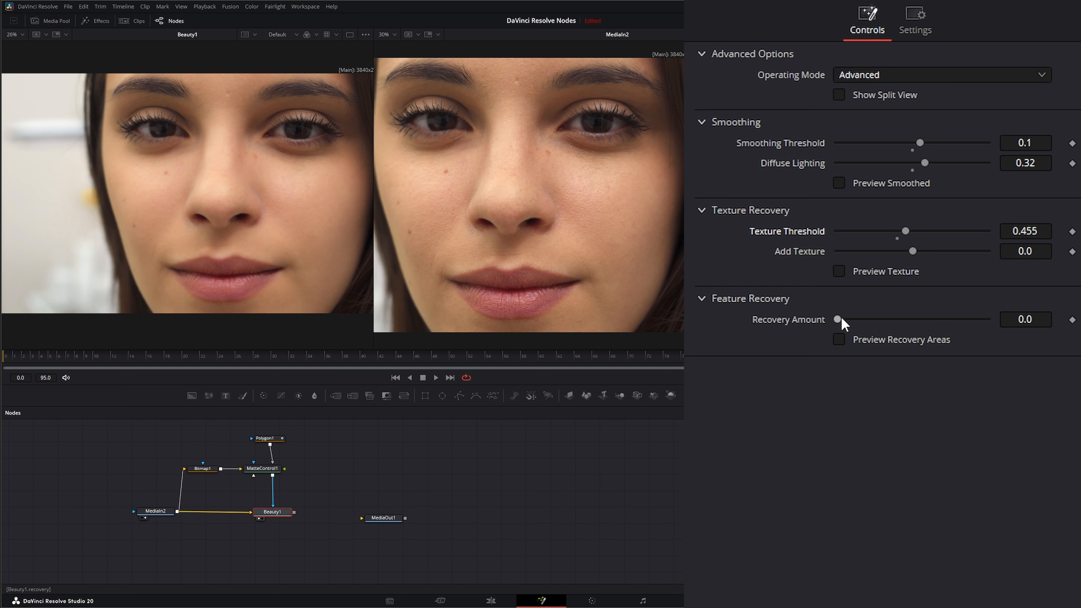
Set the feature recovery amount to 0.422 and check it with the recovery areas preview
drag(838, 320, 901, 320)
click(839, 341)
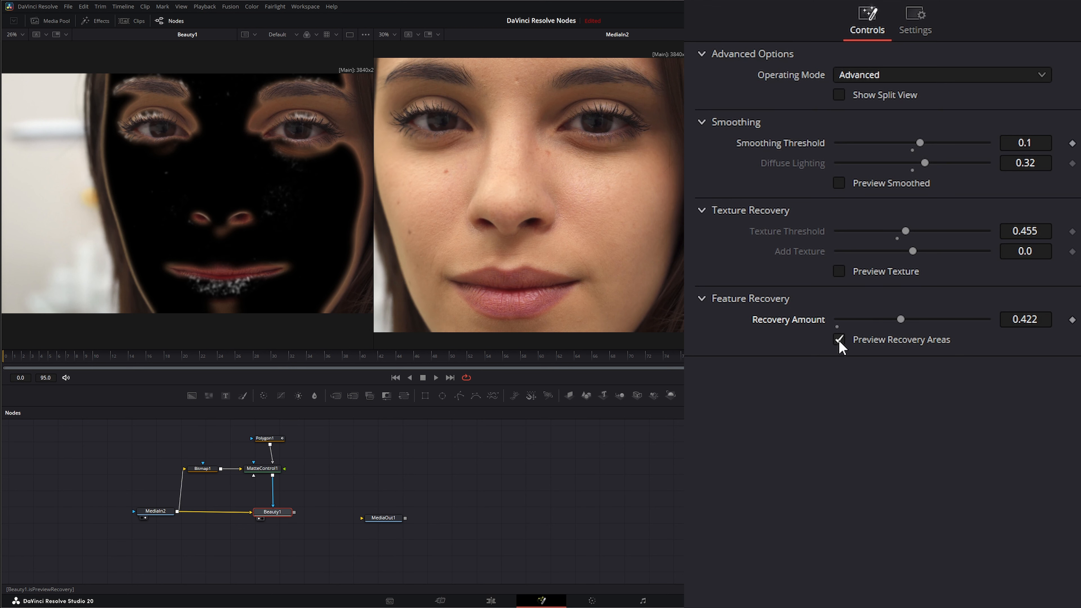
click(839, 339)
Change the Beauty node's operating mode to Ultra Beauty and expand its smoothing settings
click(848, 76)
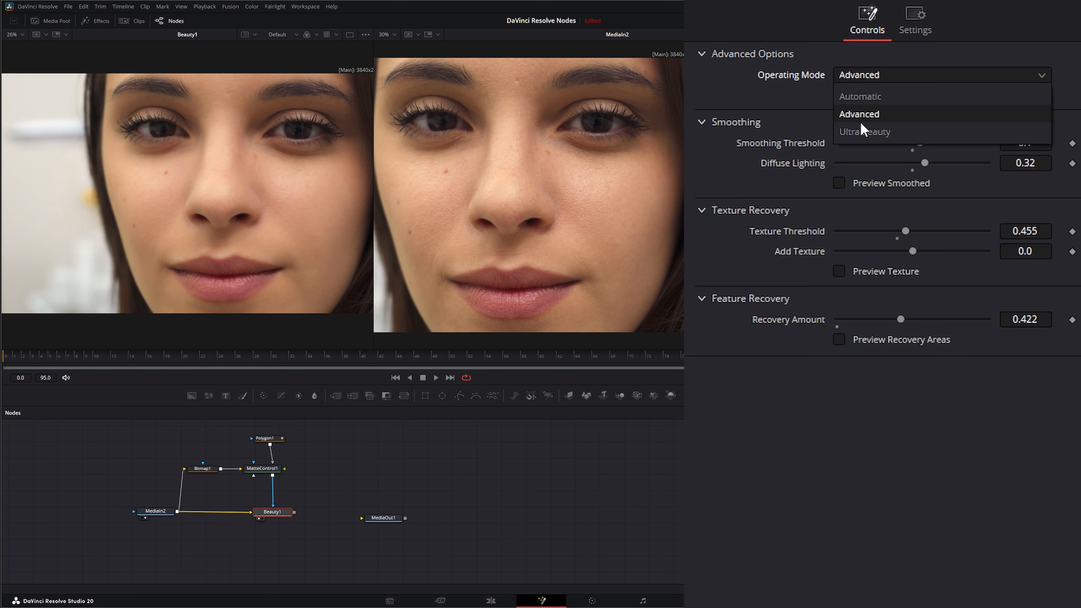
click(876, 132)
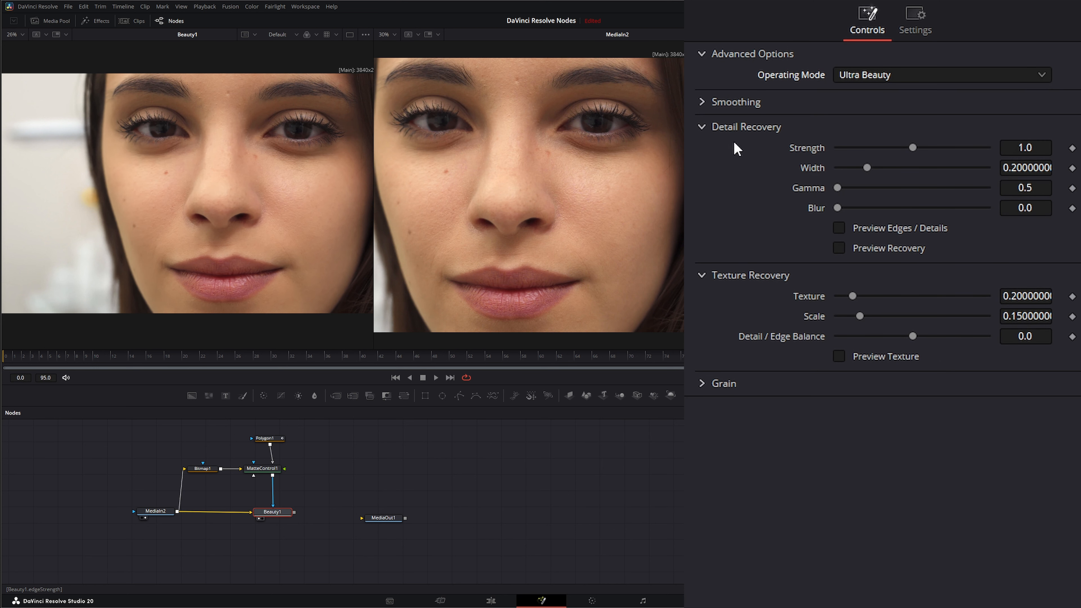
click(702, 101)
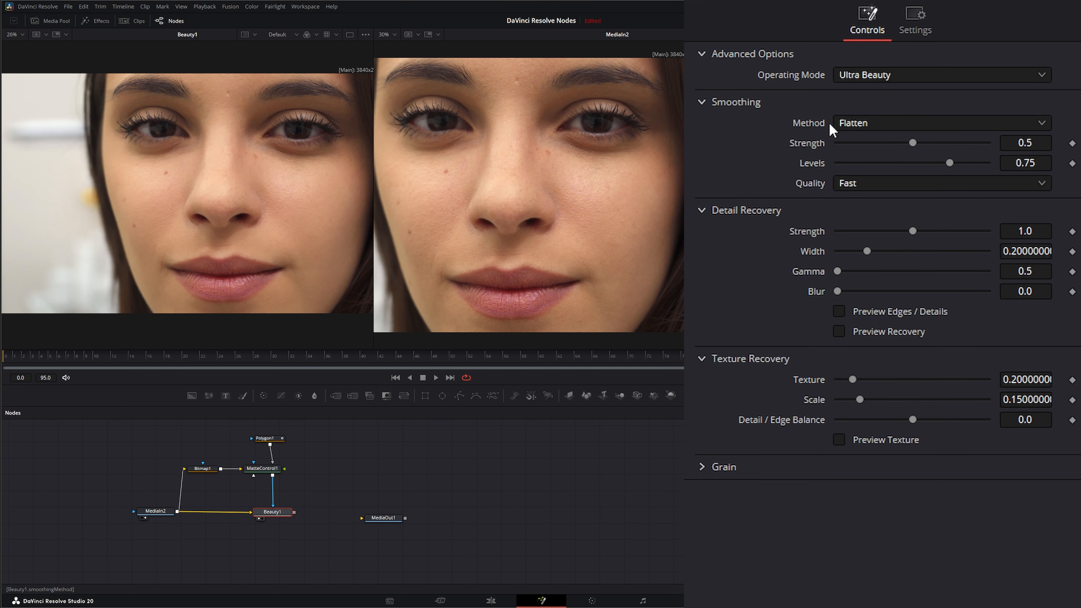
Try the Filter smoothing method, adjusting its strength and filter radius and setting the edge threshold to 0.32
click(873, 123)
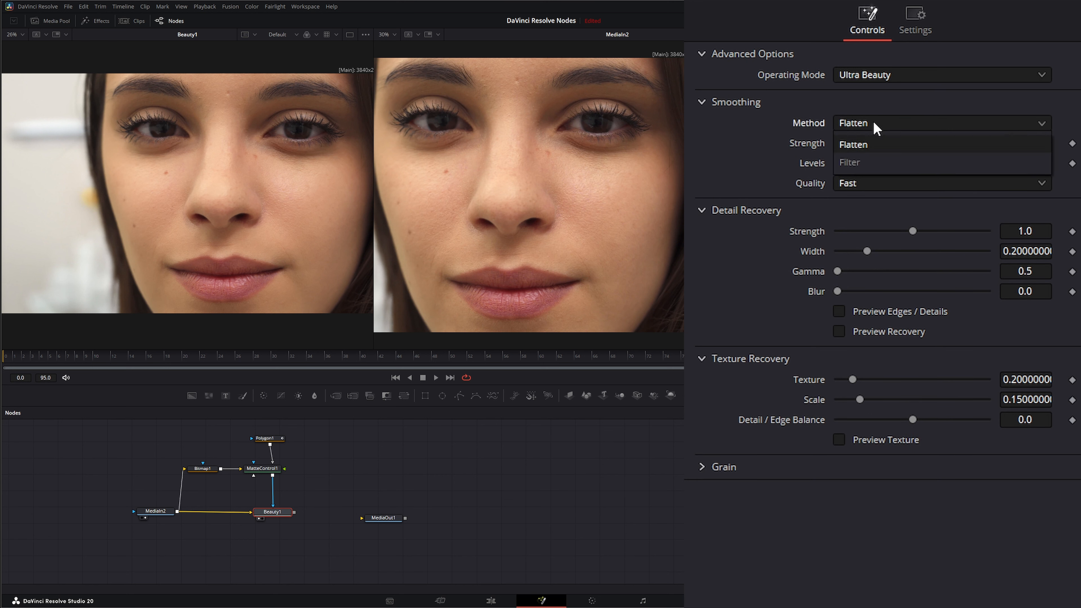
click(871, 161)
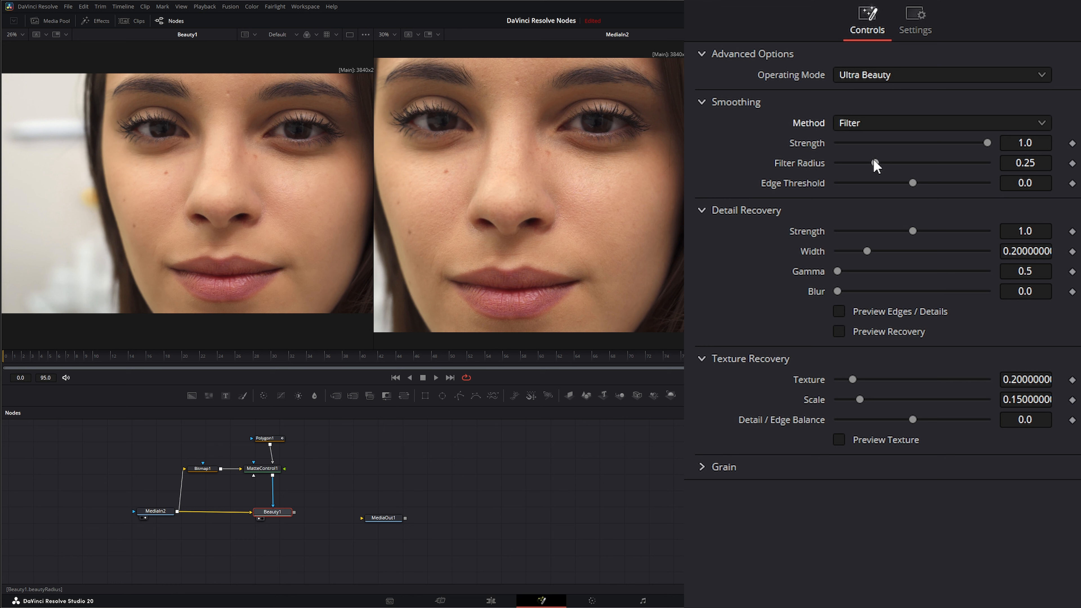
drag(876, 143, 973, 143)
drag(874, 163, 936, 184)
Set the smoothing method to Flatten with strength 0.674, levels 0.856 and Full quality, and collapse the smoothing settings
click(857, 123)
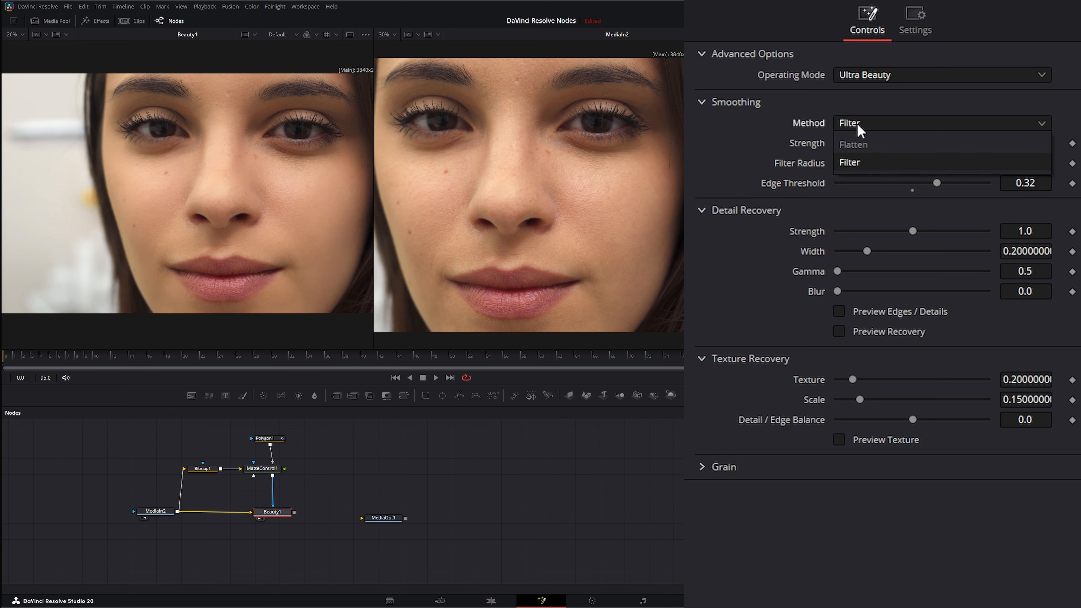
click(872, 144)
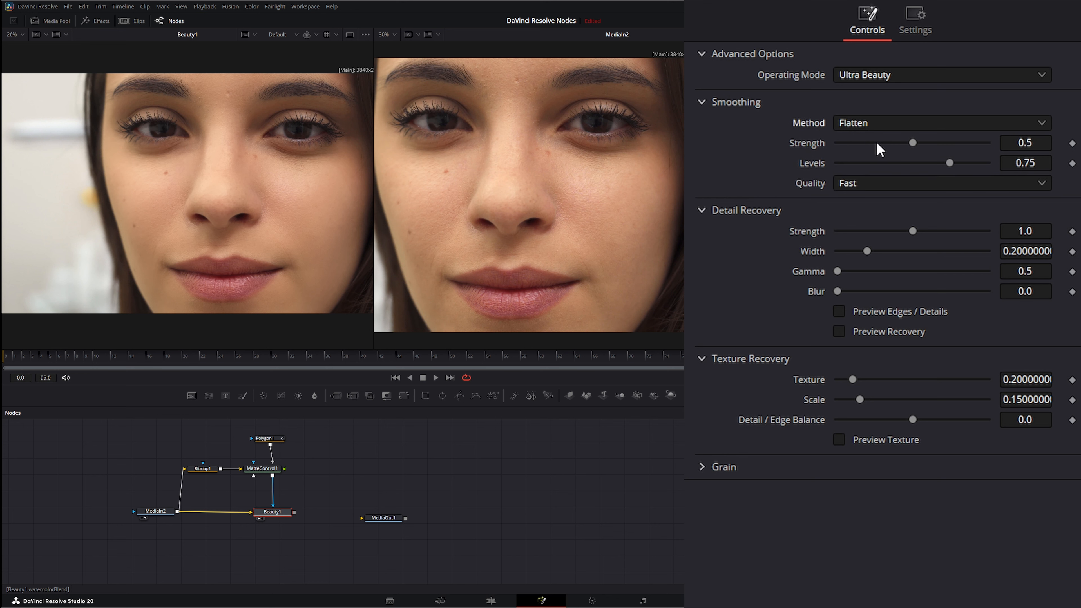
drag(913, 144, 967, 165)
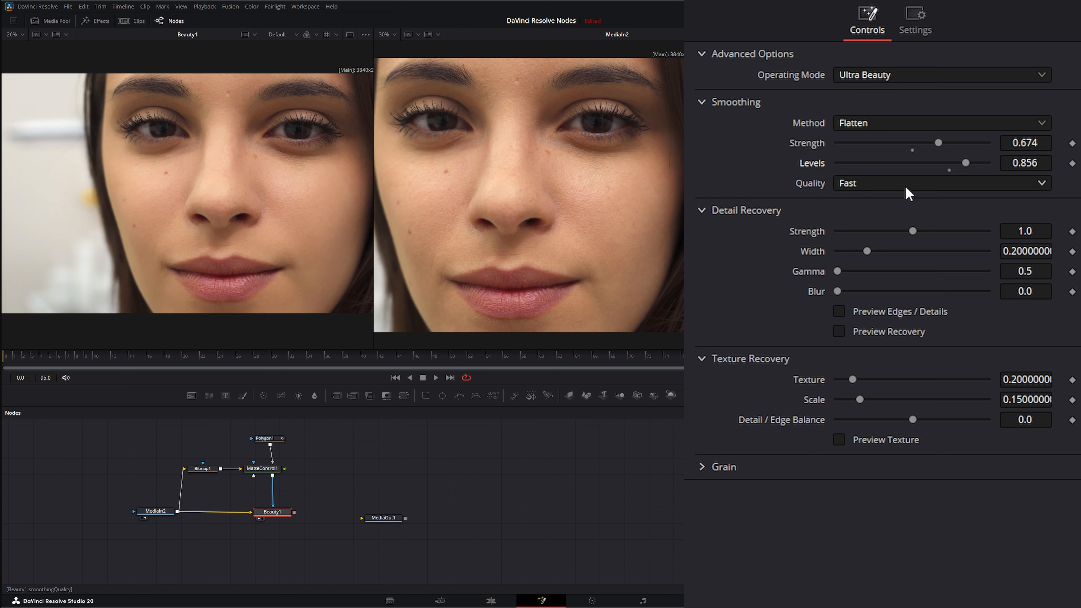
click(874, 185)
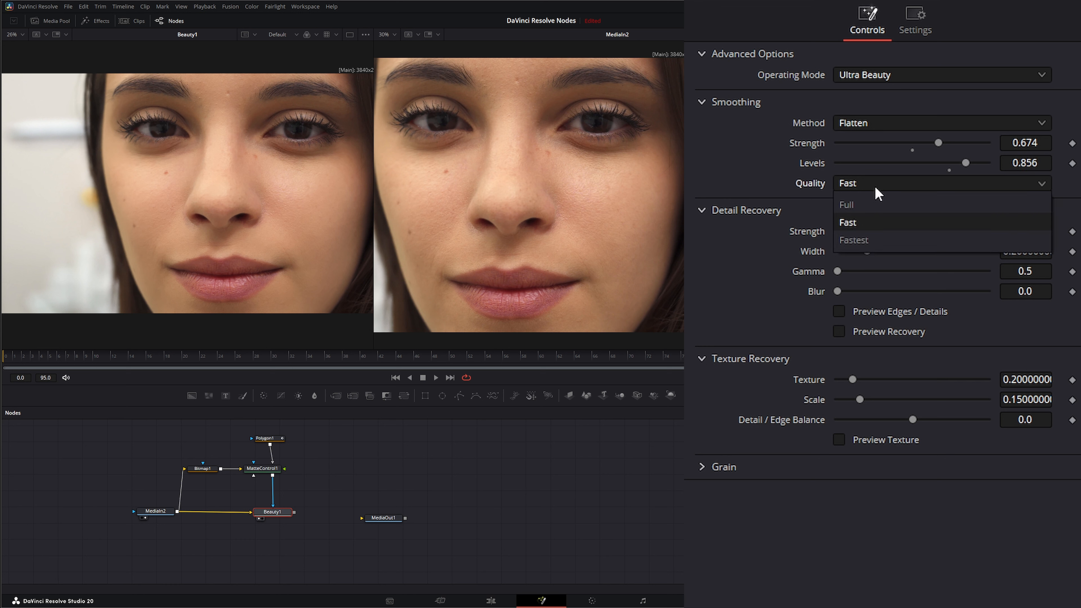
click(857, 206)
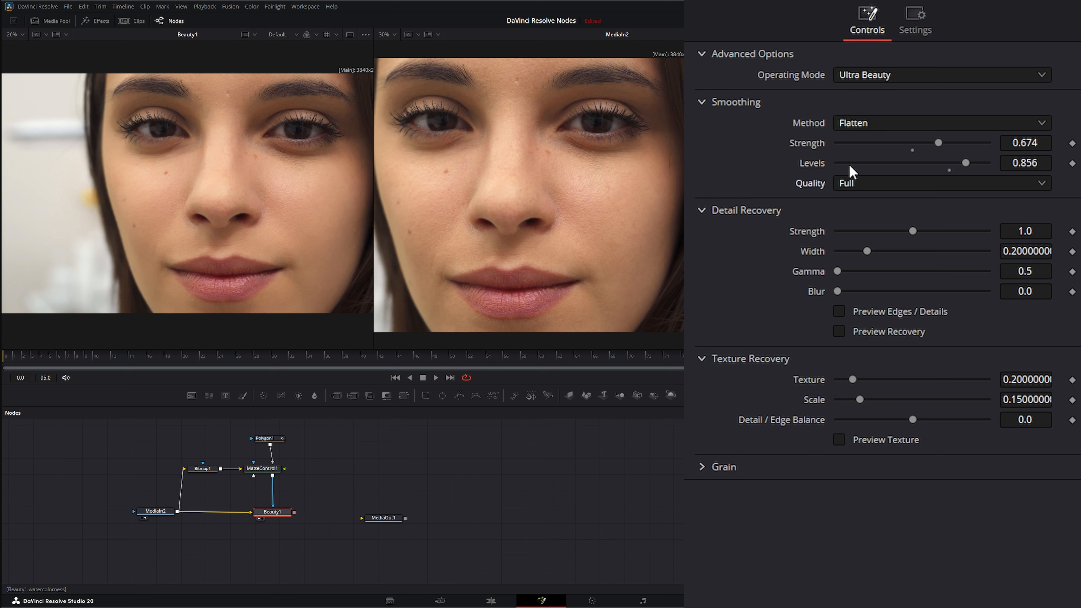
click(701, 104)
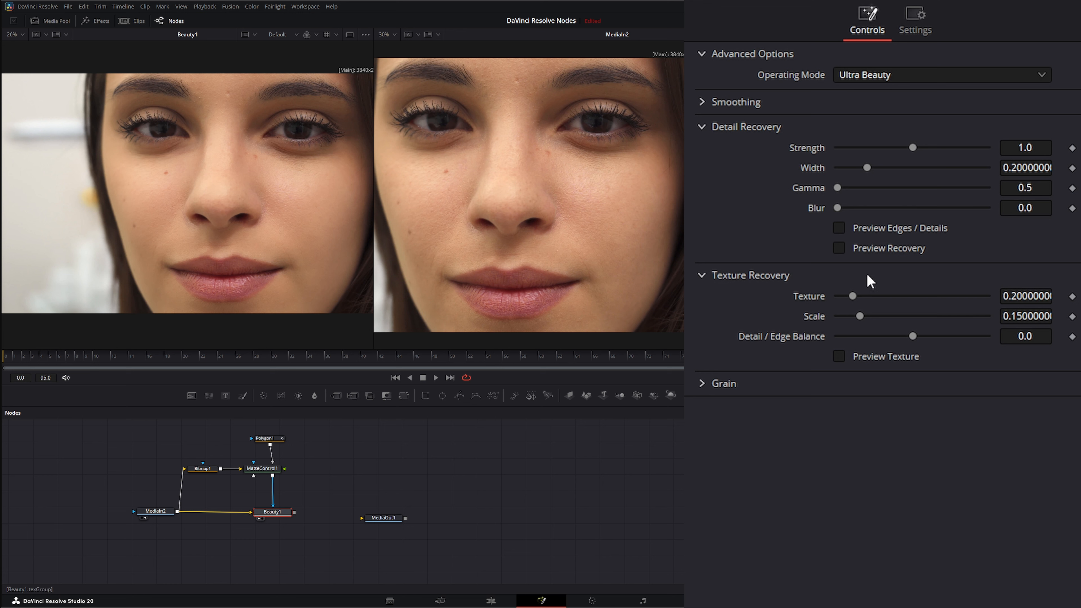
Set detail recovery to strength 1.209, width 0.556, gamma 0.615 and blur 0.422, with the recovery preview turned on
mouse_move(912, 148)
mouse_down()
mouse_move(946, 149)
mouse_move(880, 149)
mouse_move(949, 150)
mouse_move(892, 150)
mouse_move(912, 150)
mouse_move(881, 169)
mouse_move(906, 169)
mouse_move(913, 149)
mouse_move(936, 149)
mouse_move(858, 148)
mouse_move(928, 148)
mouse_up()
click(840, 249)
mouse_move(913, 168)
mouse_down()
mouse_move(874, 167)
mouse_move(905, 168)
mouse_up()
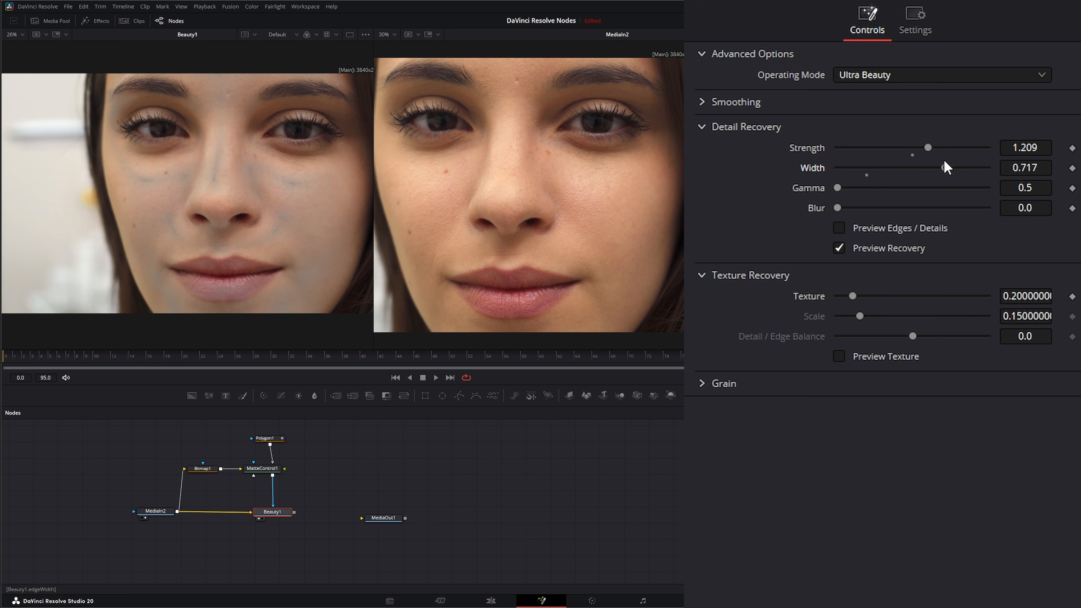
drag(944, 164, 921, 167)
drag(838, 187, 899, 204)
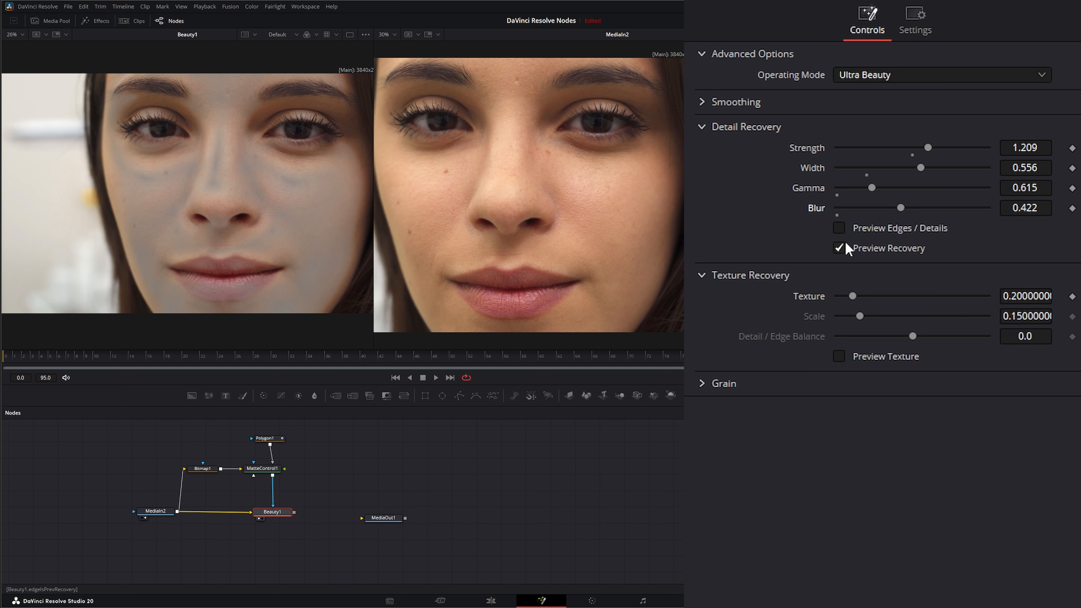
click(840, 248)
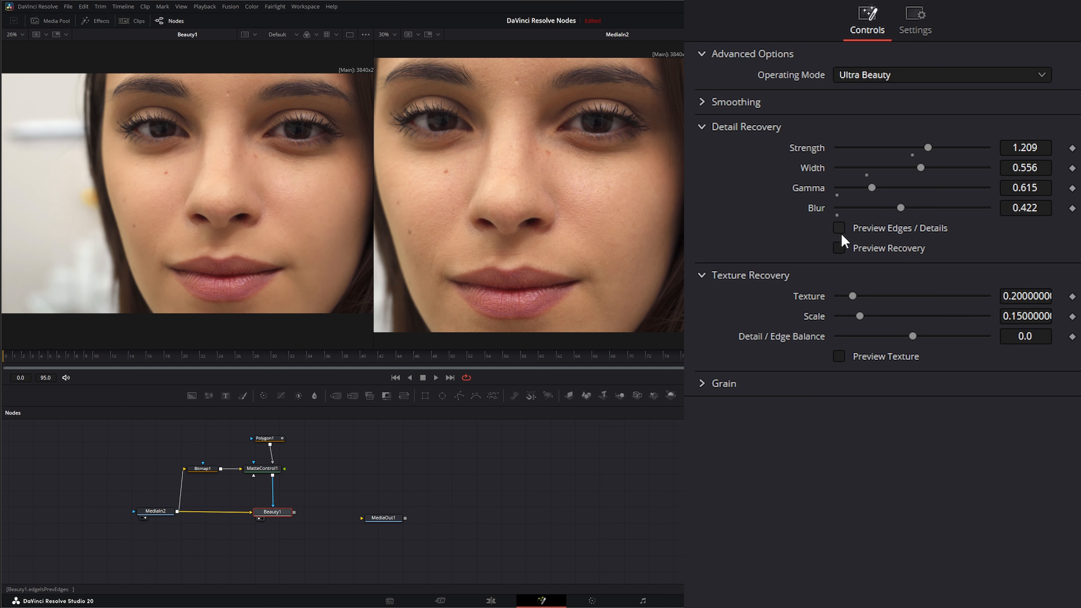
click(839, 248)
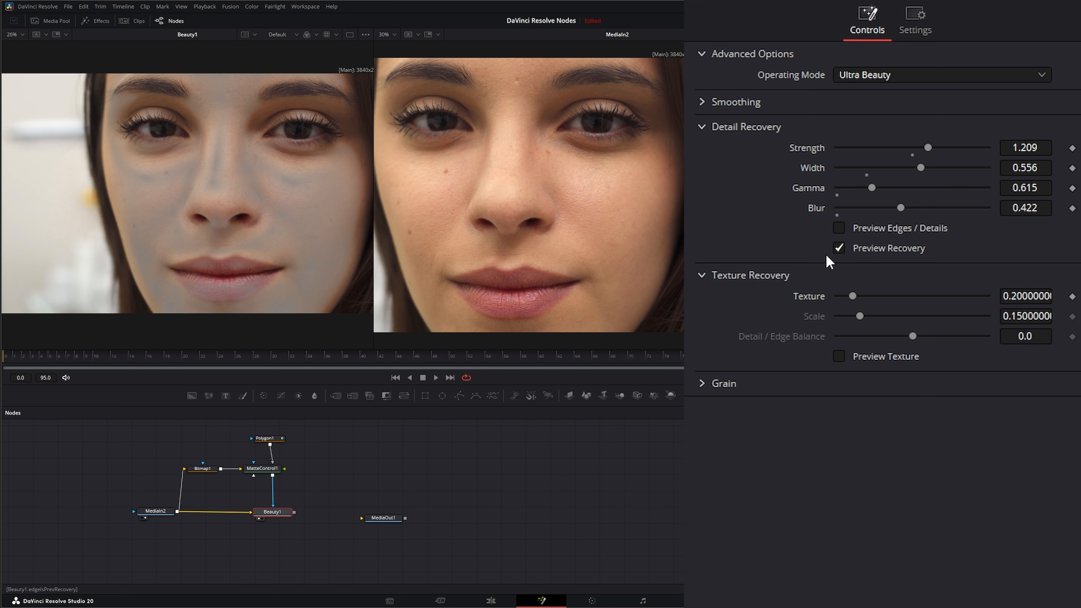
Set the detail recovery strength to 1.187 using the edges and details preview, and leave both detail recovery previews off
click(839, 249)
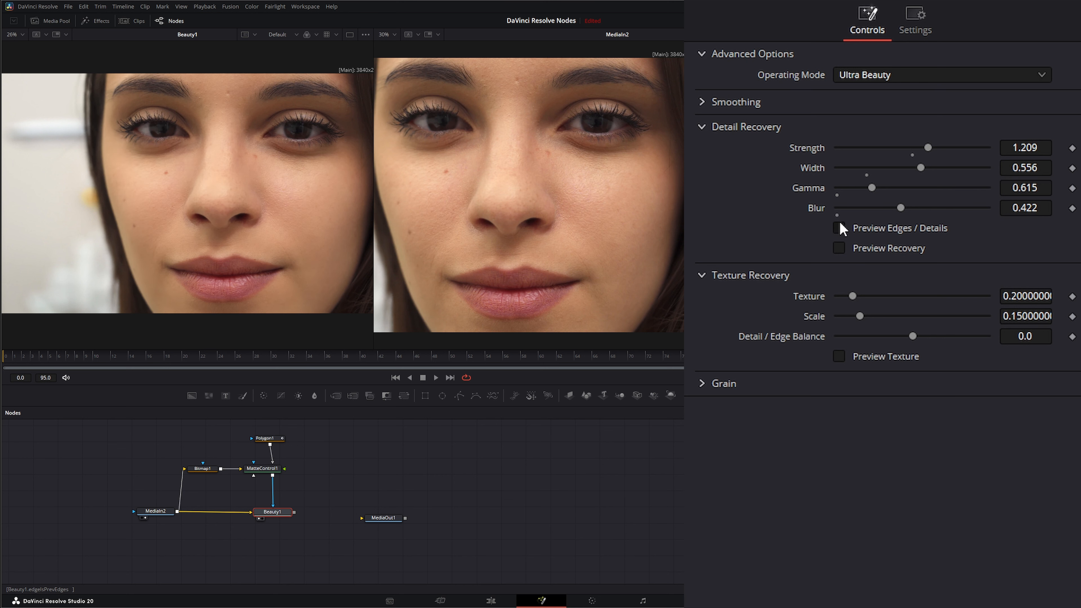
click(841, 228)
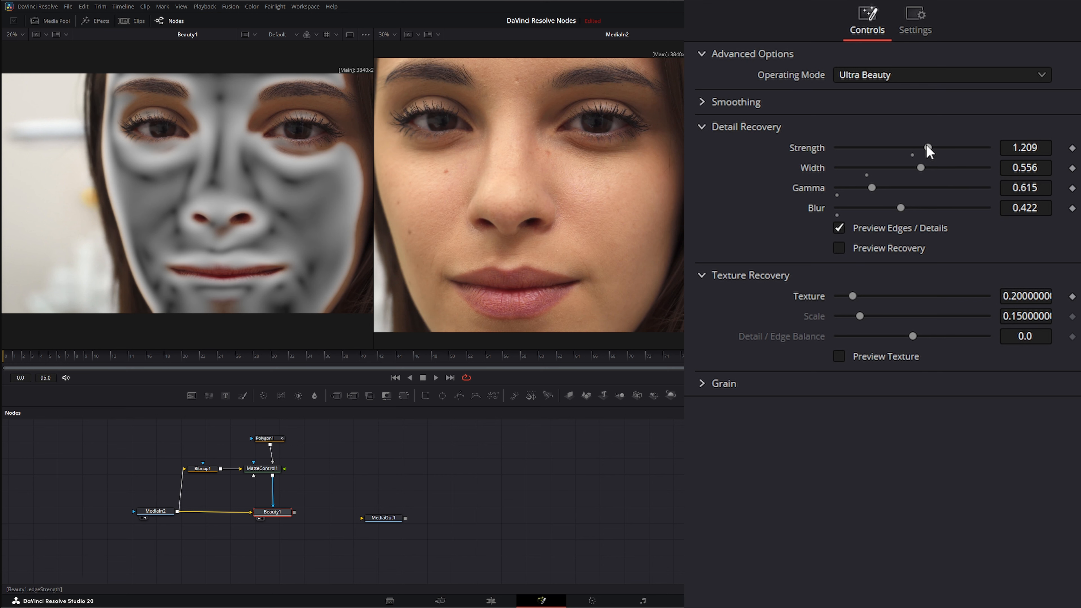
mouse_move(927, 144)
mouse_down()
mouse_move(907, 147)
mouse_move(941, 145)
mouse_move(910, 145)
mouse_move(925, 140)
mouse_up()
click(842, 225)
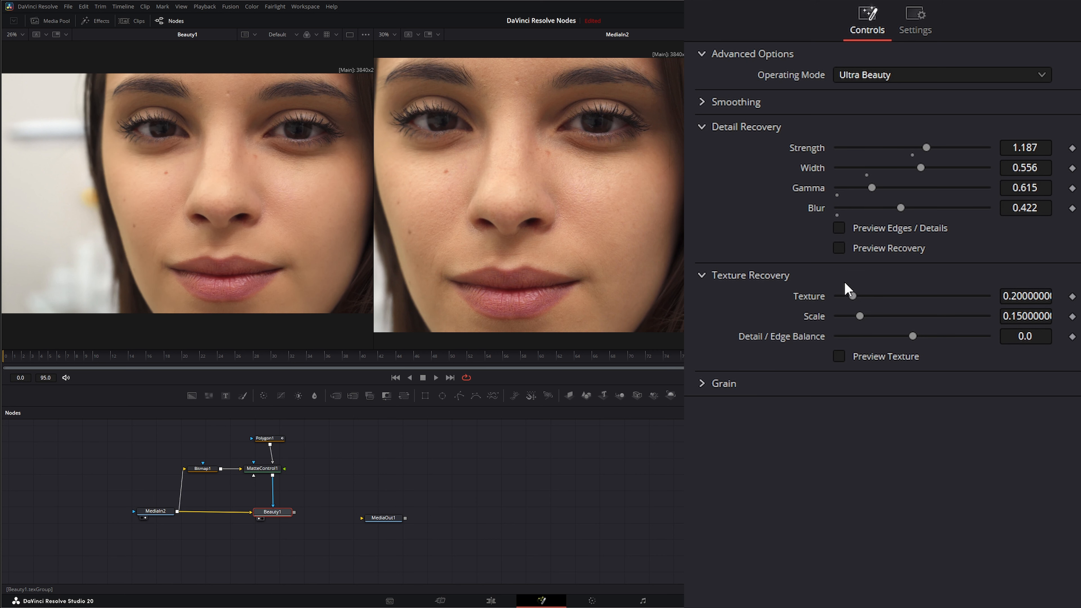
Set texture recovery to texture 0.16, scale 0.166 and detail/edge balance -0.19, checking the effect with the texture preview before turning it off
click(839, 357)
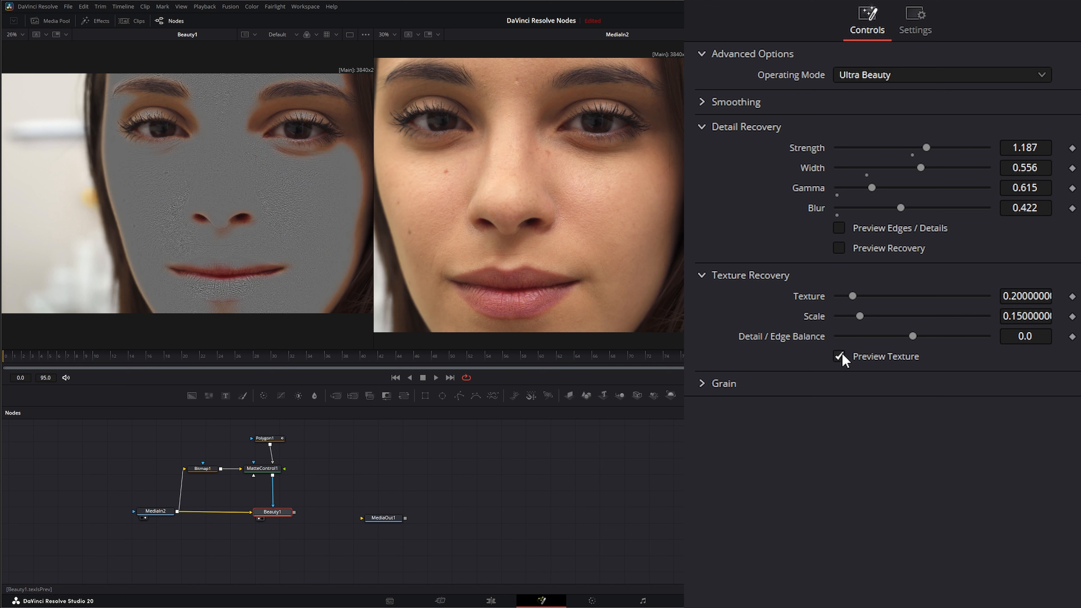
drag(853, 294, 923, 336)
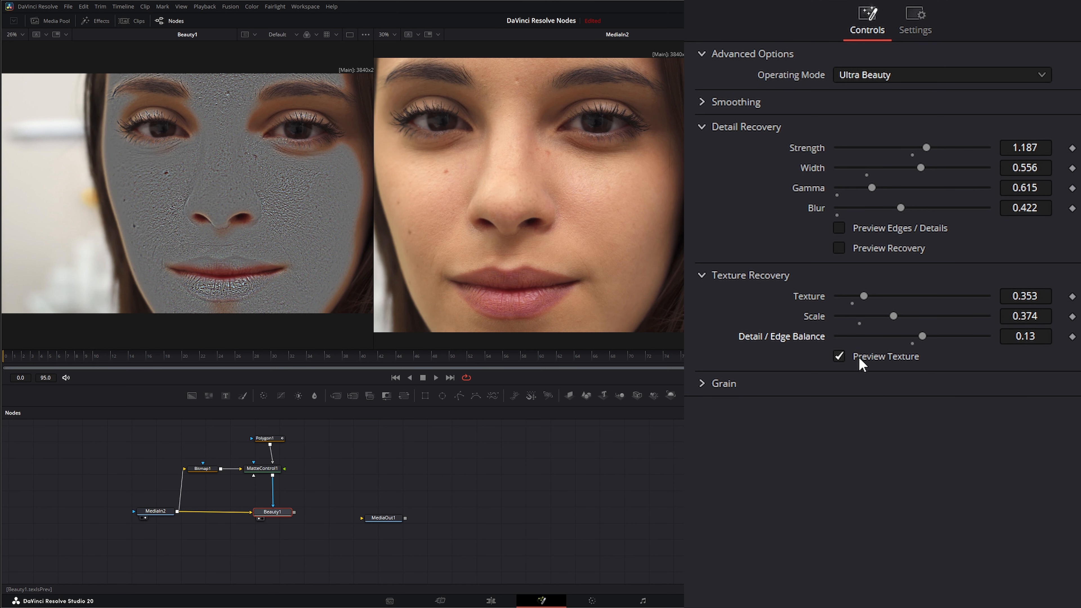
click(839, 356)
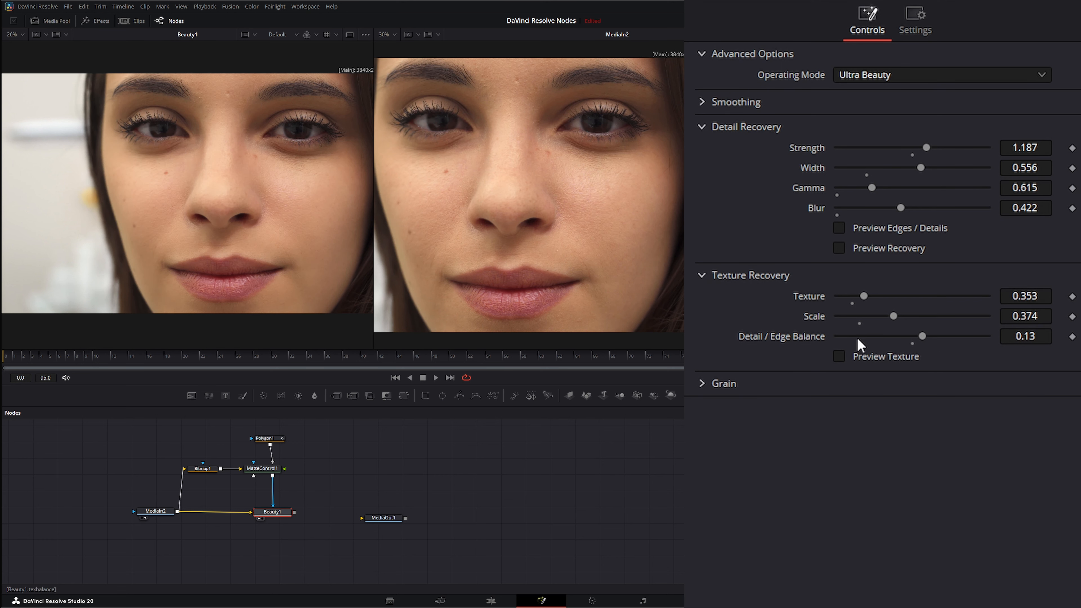
drag(925, 336, 880, 337)
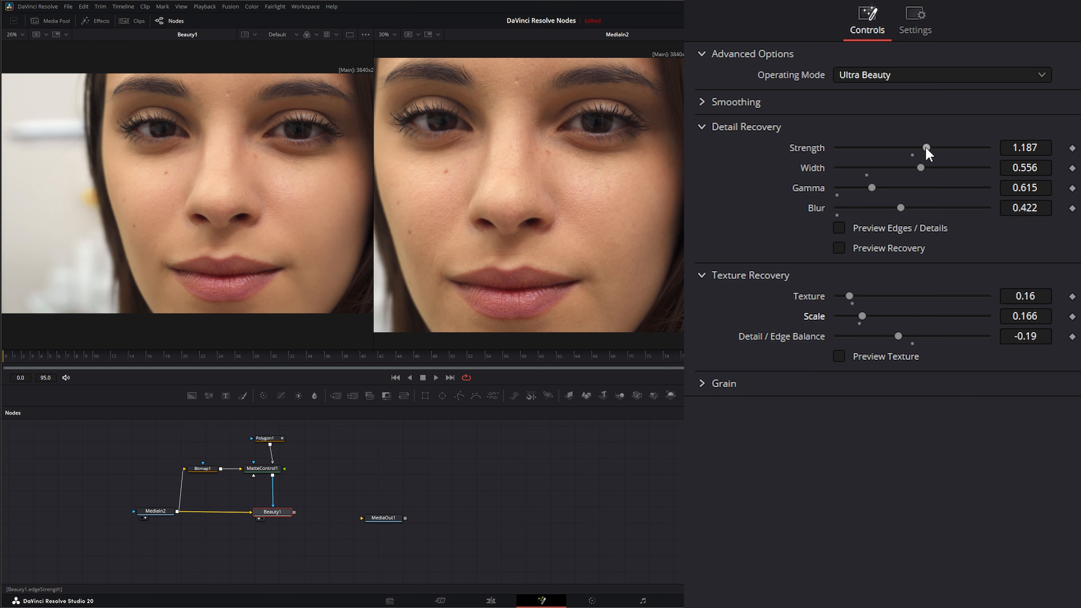
Slightly raise the detail recovery strength and collapse the smoothing, detail recovery and texture recovery settings
drag(926, 147, 931, 147)
click(700, 103)
click(701, 103)
click(704, 127)
click(702, 152)
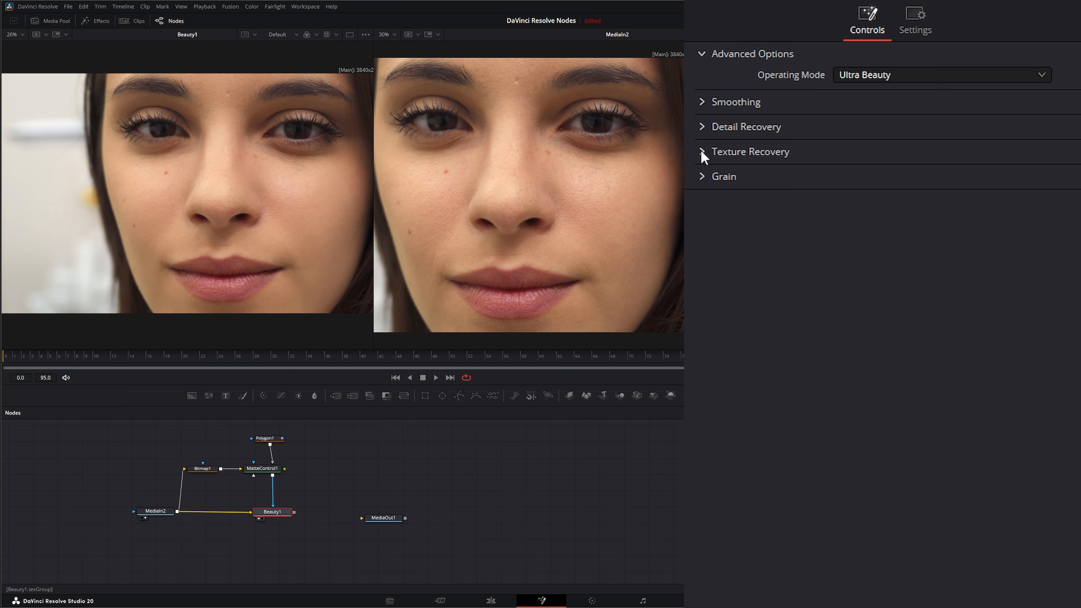
Add grain to the skin with strength 0.642, size 0.481, softness 0.642 and saturation 0.38, checking a close view beside the mouth
click(703, 176)
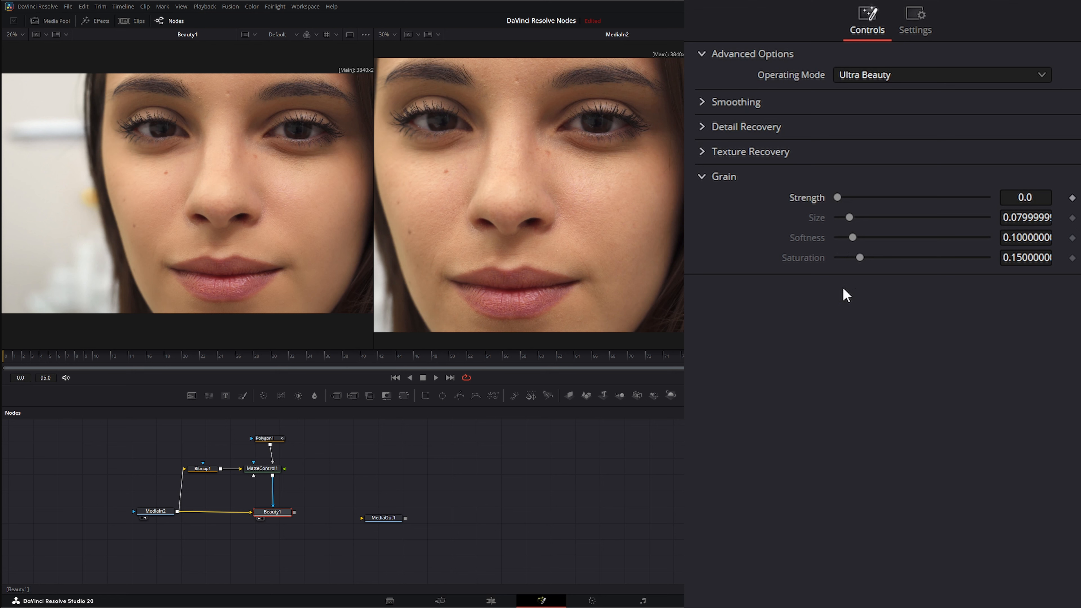
scroll(320, 299, up, 5)
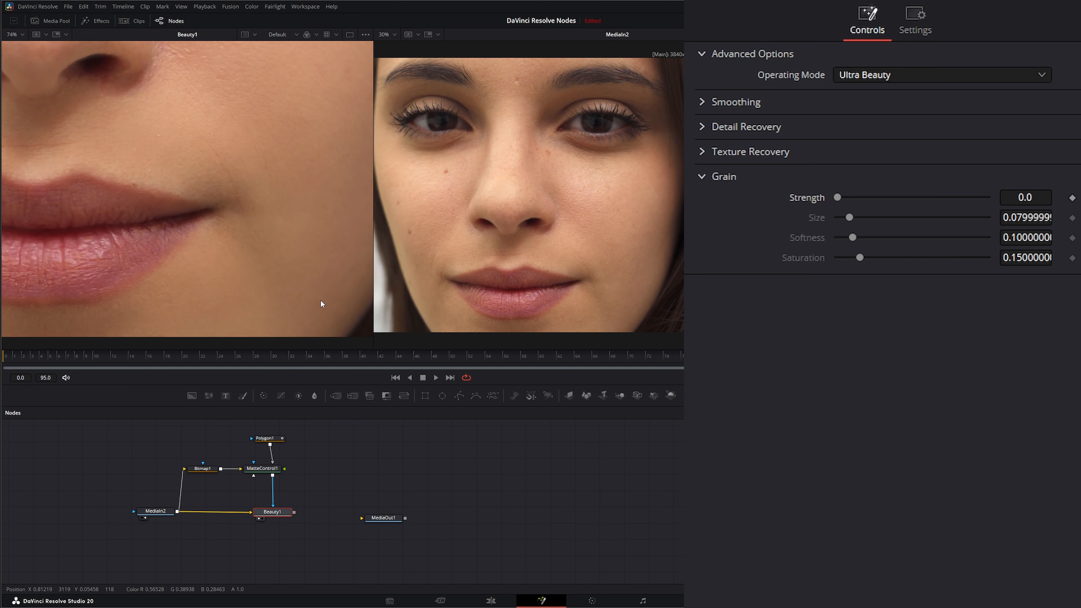
scroll(321, 303, up, 2)
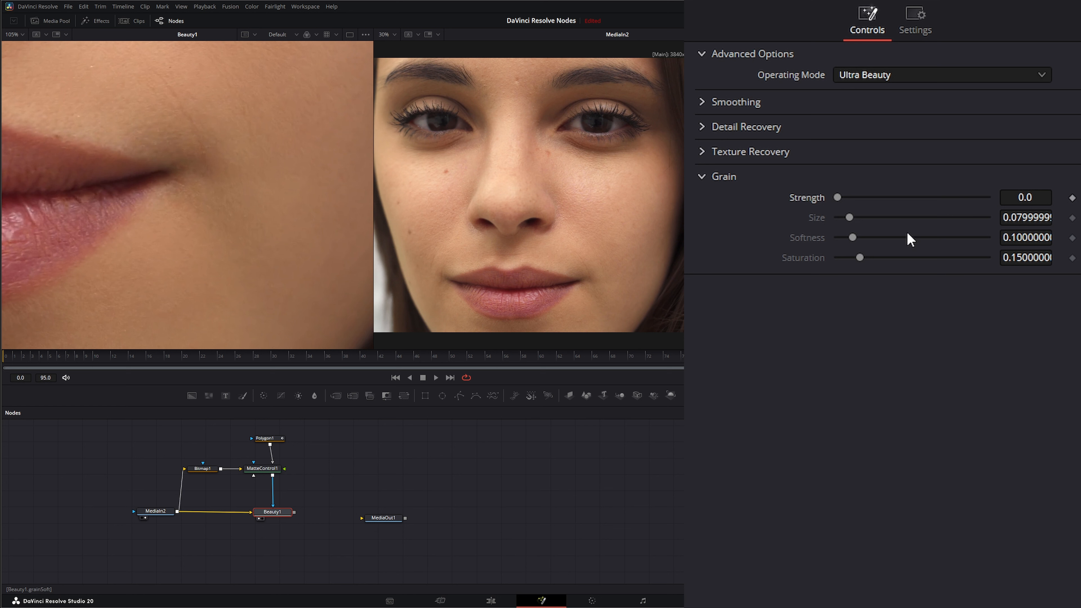
drag(837, 198, 933, 198)
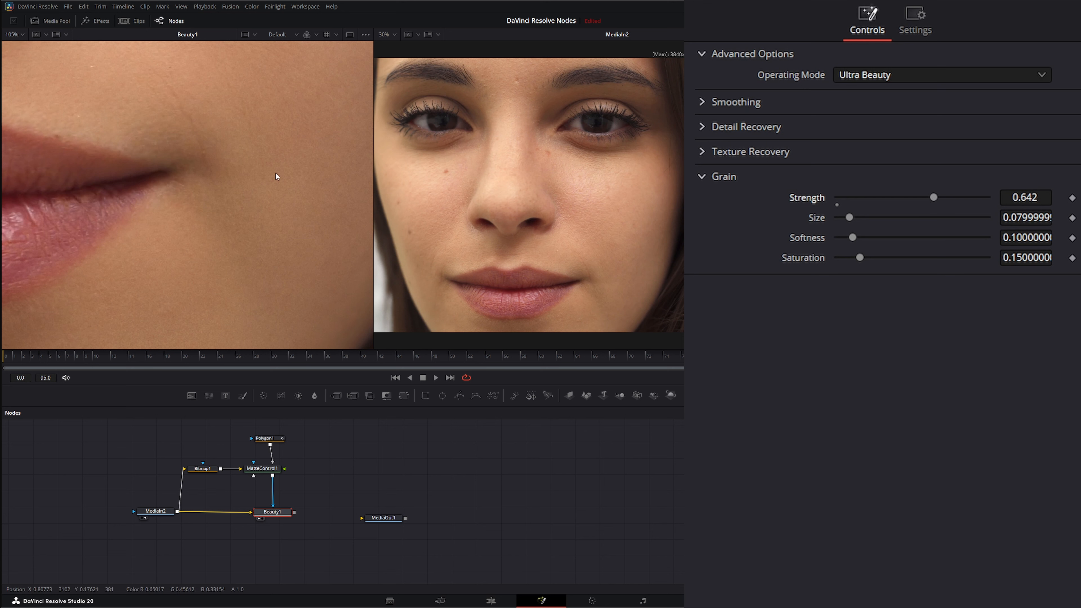
drag(850, 217, 933, 238)
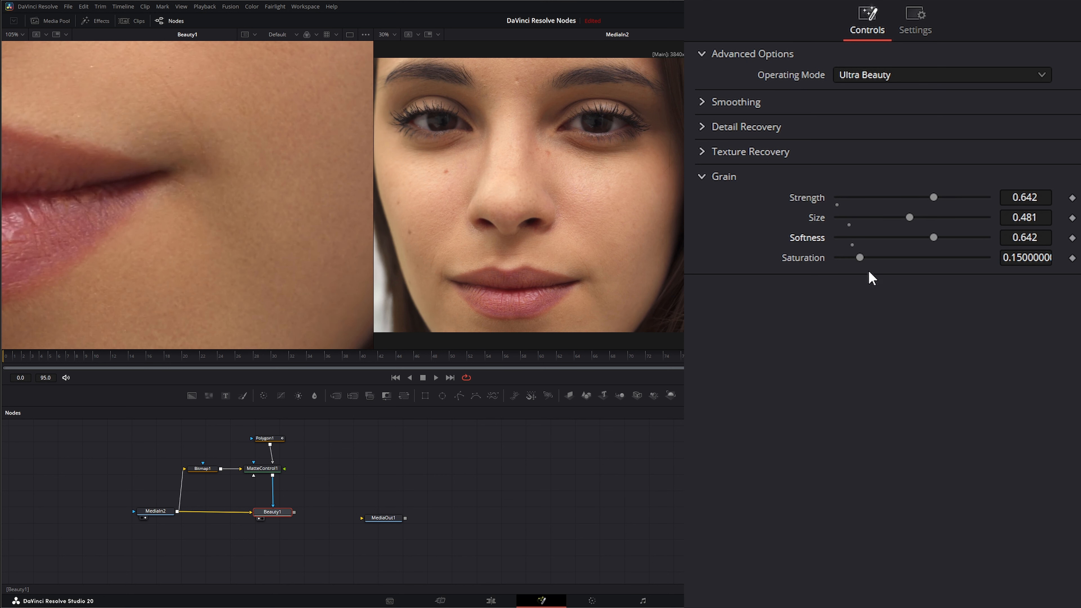
drag(859, 258, 891, 265)
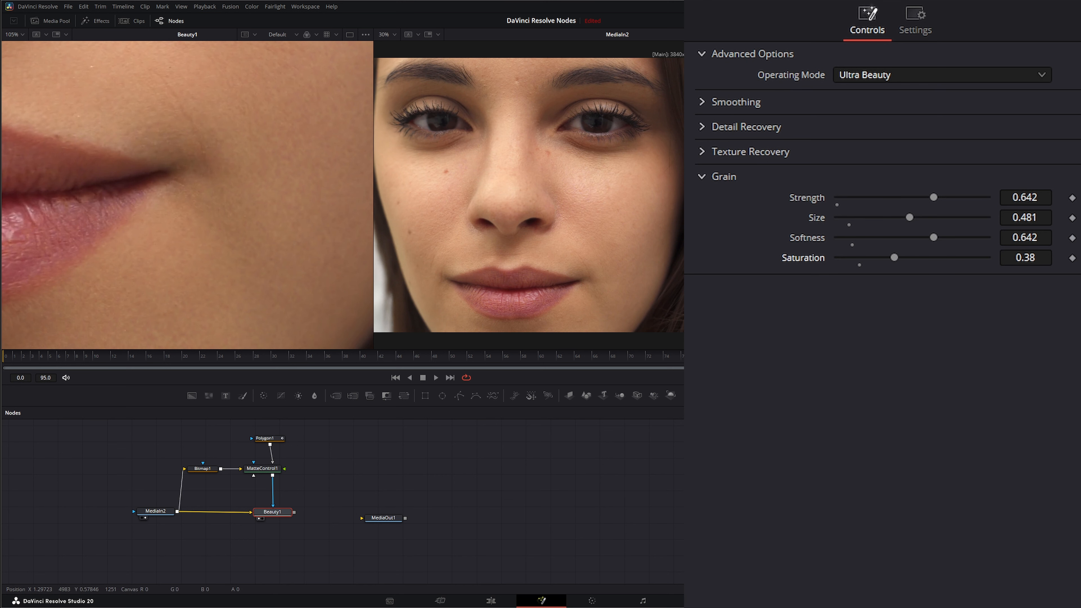
Compare the skin with the Beauty node bypassed and enabled, and set the grain strength to 0.326 and size to 0.727
key(ctrl+p)
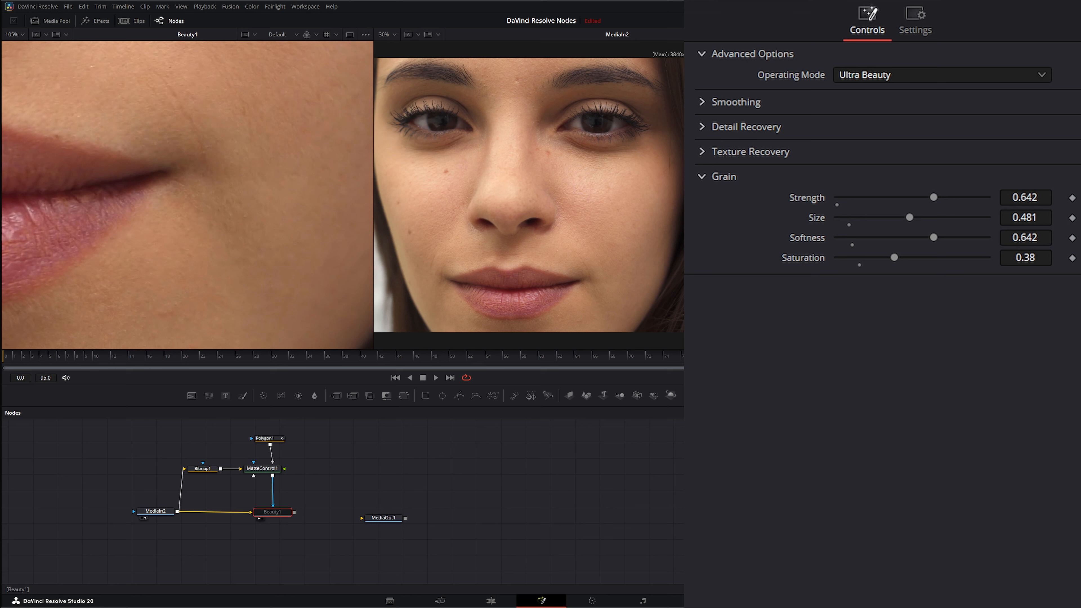
key(ctrl+p)
key(ctrl+p)
key(ctrl+p)
key(ctrl+p)
drag(909, 217, 887, 197)
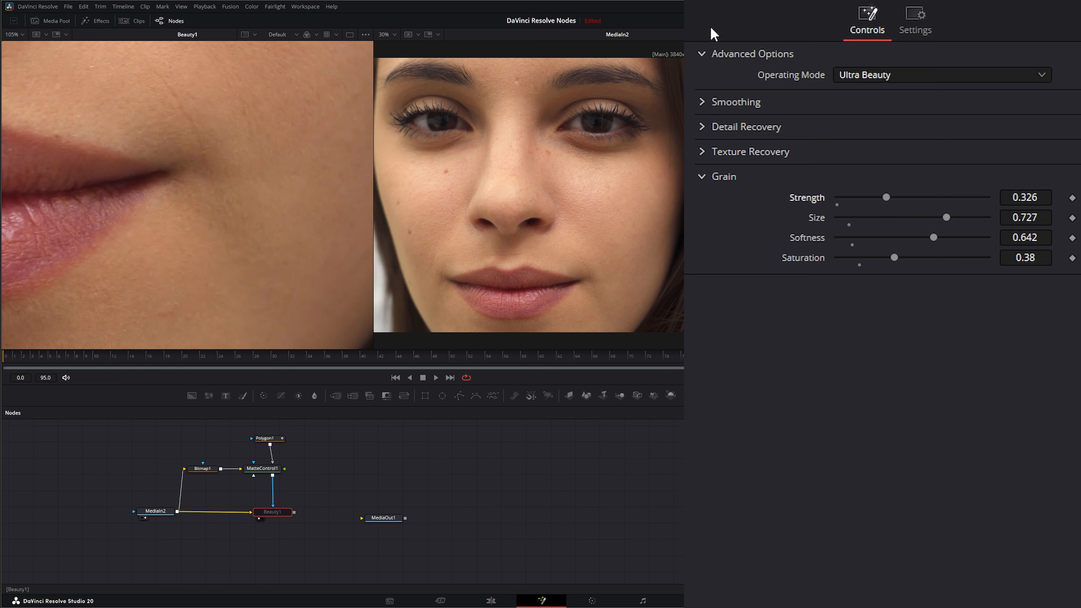
key(ctrl+p)
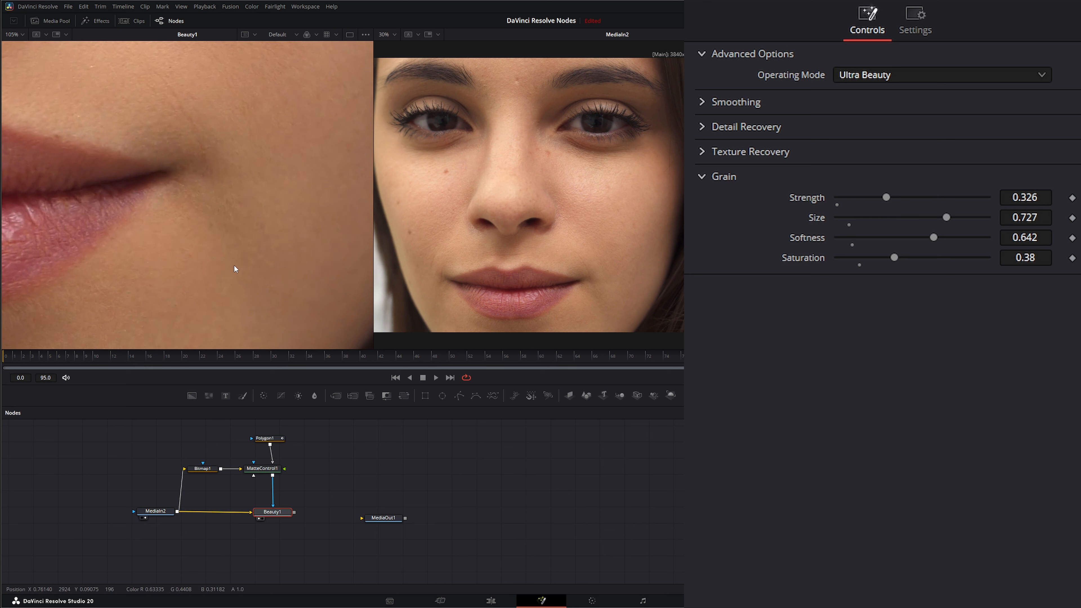
Change the Beauty node's operating mode to Automatic and set the amount to 1.0, viewing the whole face
scroll(235, 266, down, 5)
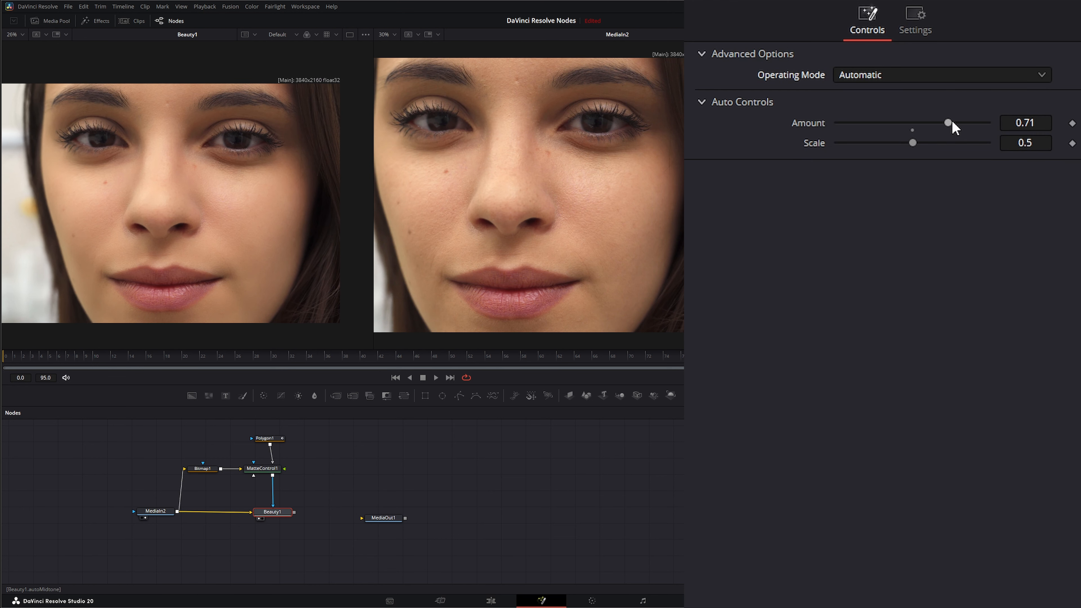
drag(953, 122, 961, 121)
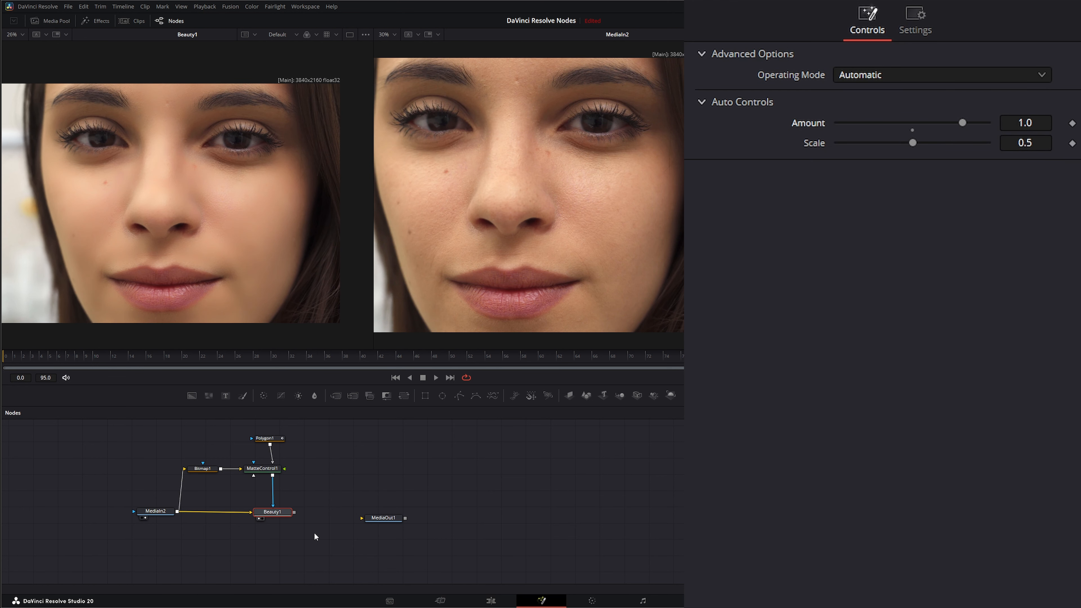
drag(311, 543, 244, 498)
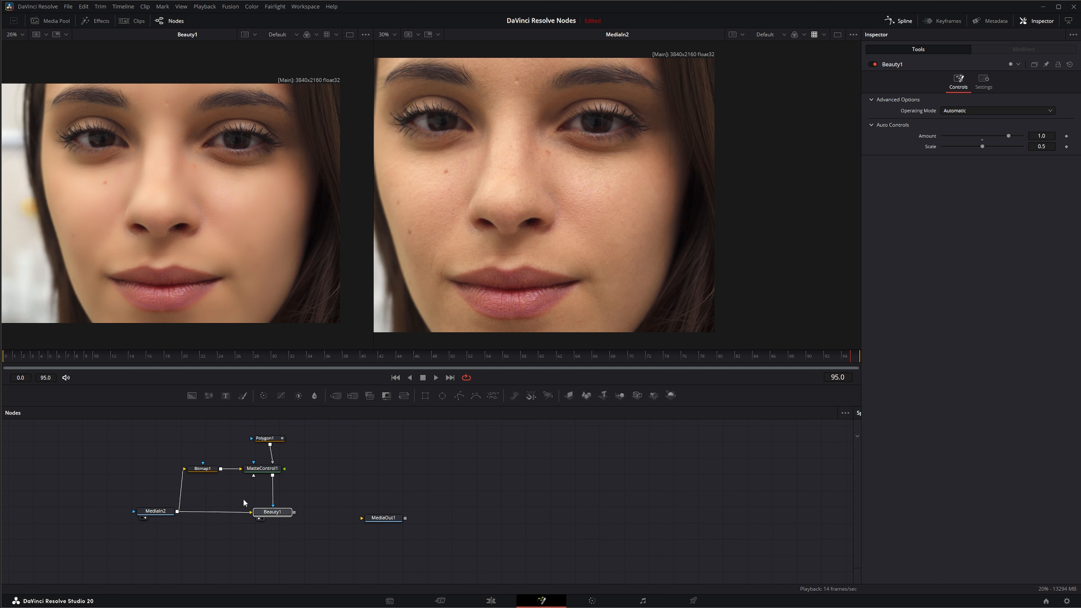